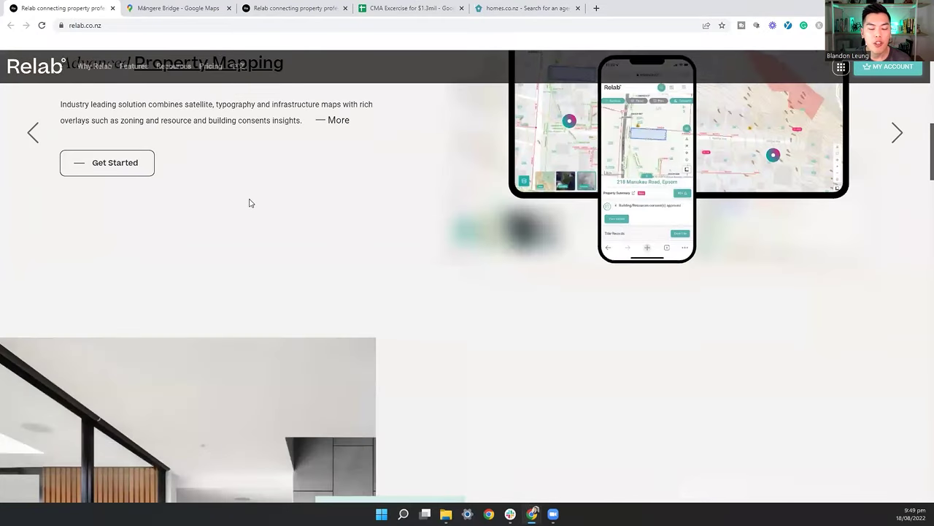
Step: Scroll through the Relab homepage's 'Who are we for?' sections for agents, developers and home buyers
scroll(250, 203, down, 4)
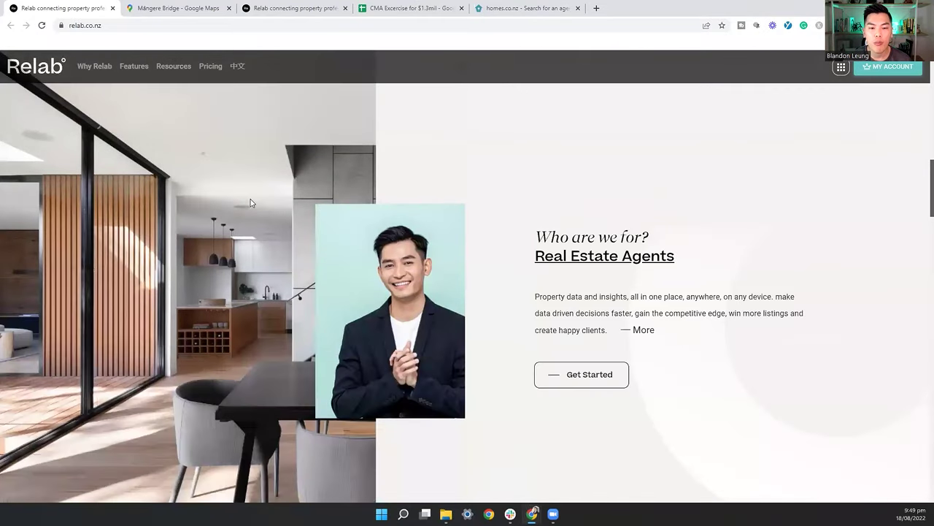
scroll(351, 218, down, 1)
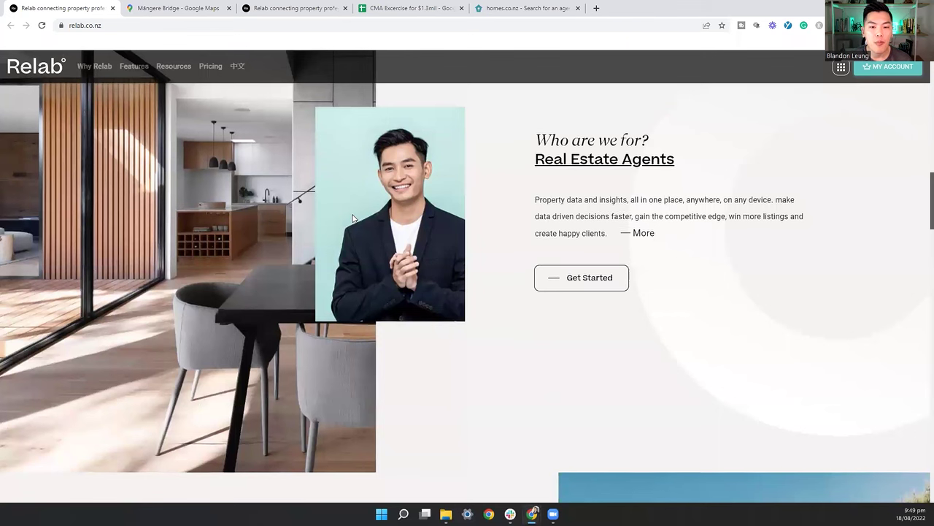
scroll(352, 218, down, 4)
scroll(352, 218, down, 2)
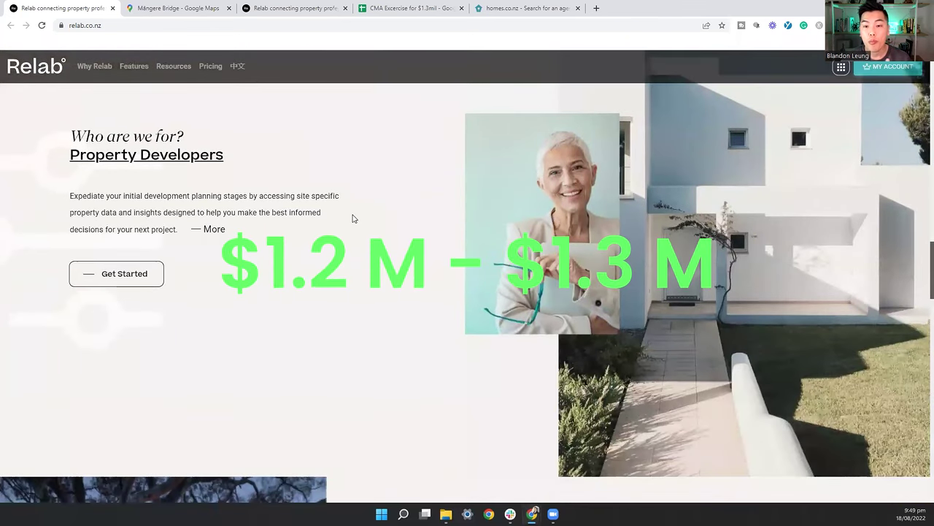
scroll(352, 219, down, 2)
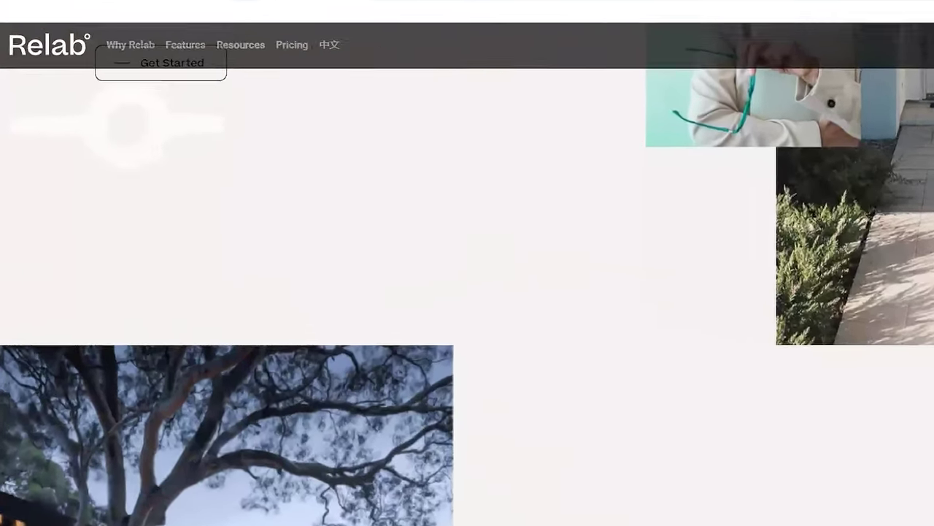
Step: Switch to the Mangere Bridge Google Maps tab to view the suburb boundary
click(184, 6)
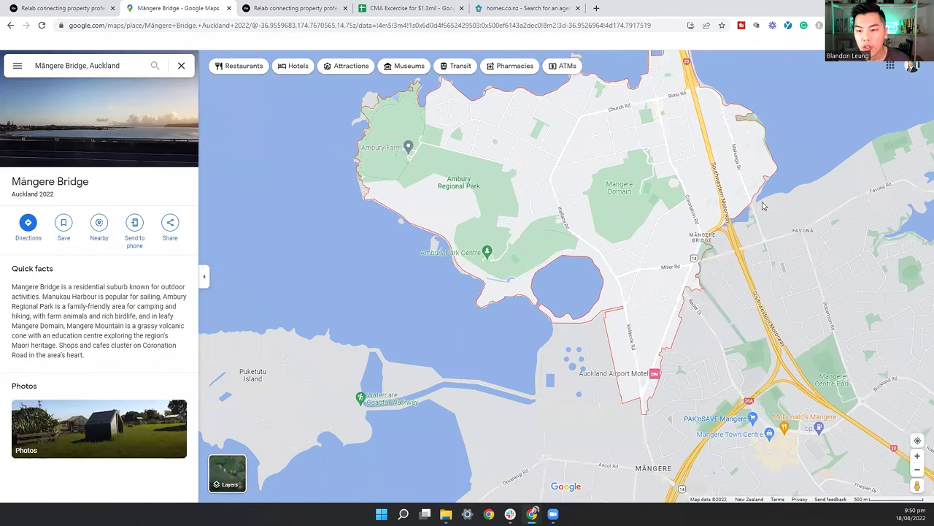
click(292, 8)
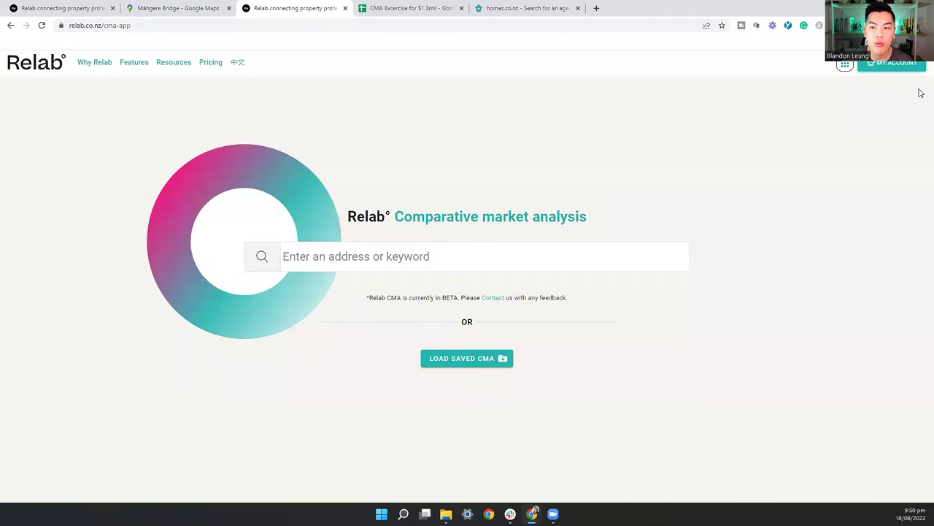
click(843, 64)
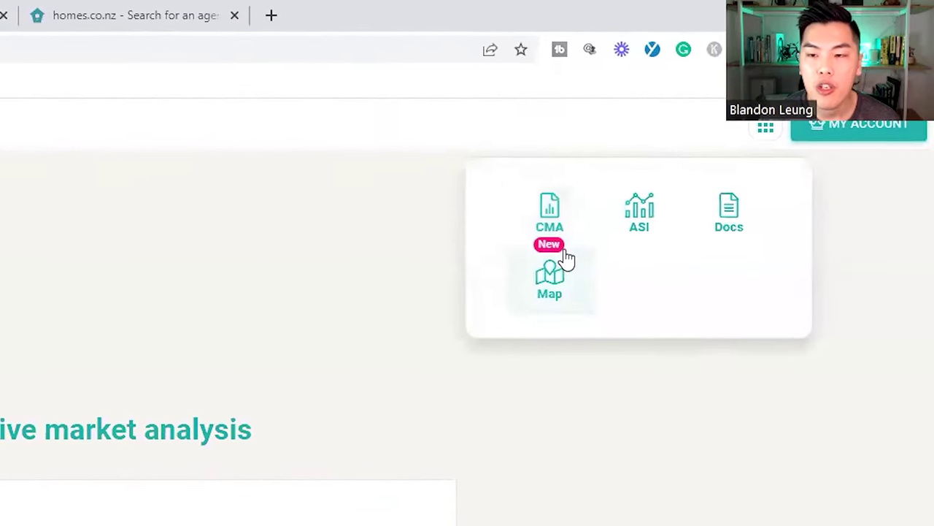
click(496, 252)
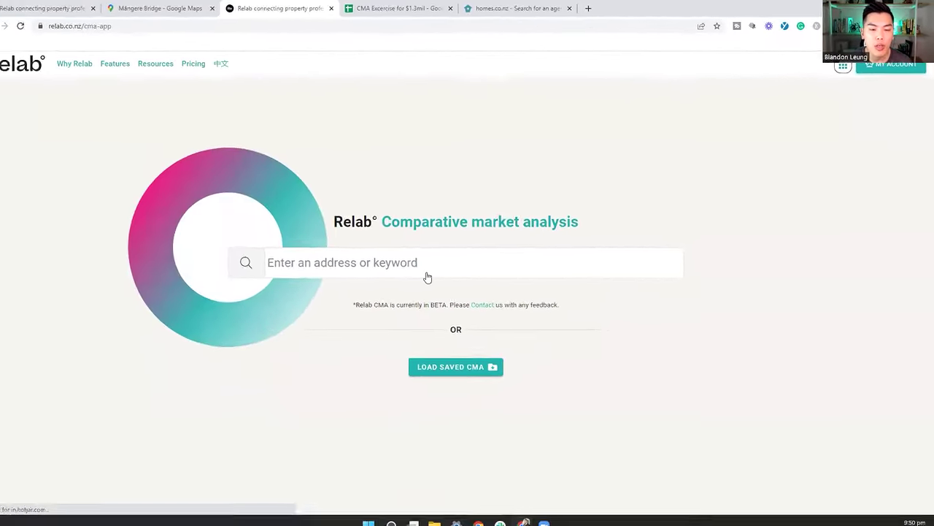
click(359, 262)
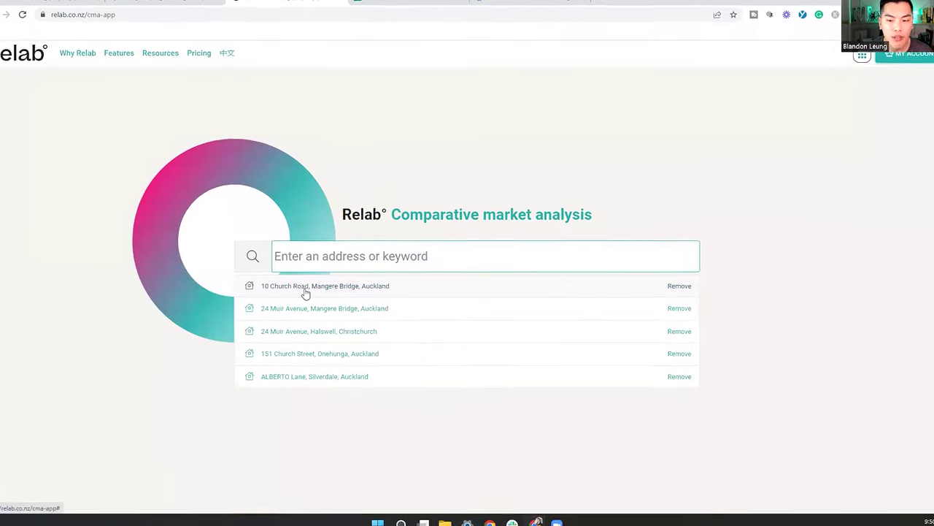
click(278, 292)
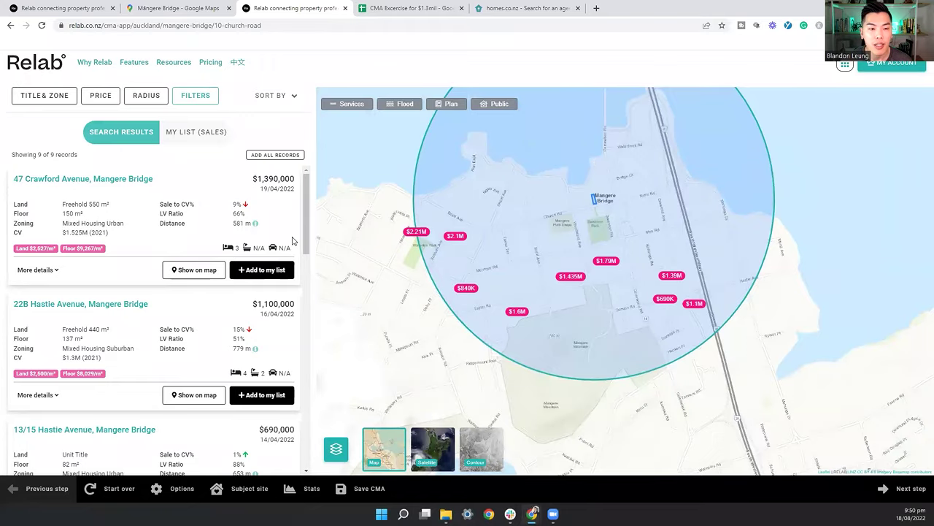
scroll(281, 219, down, 8)
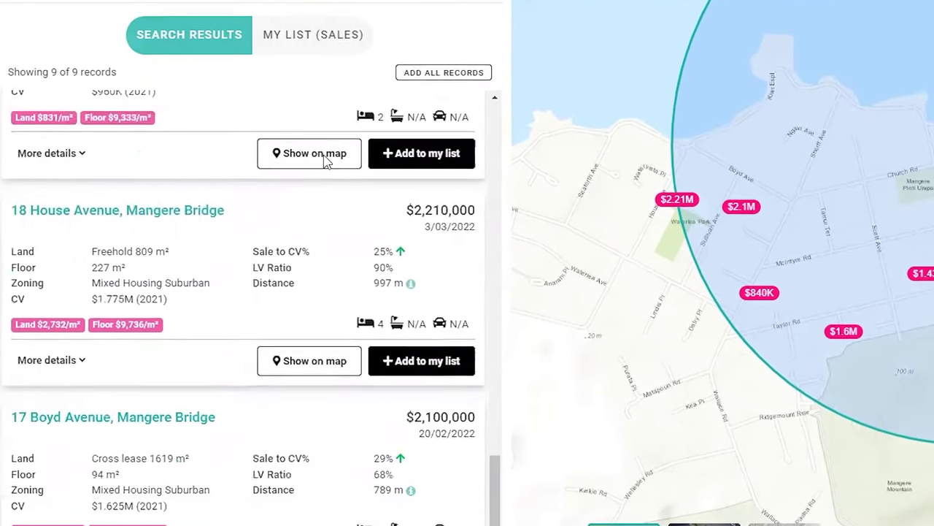
scroll(326, 235, down, 5)
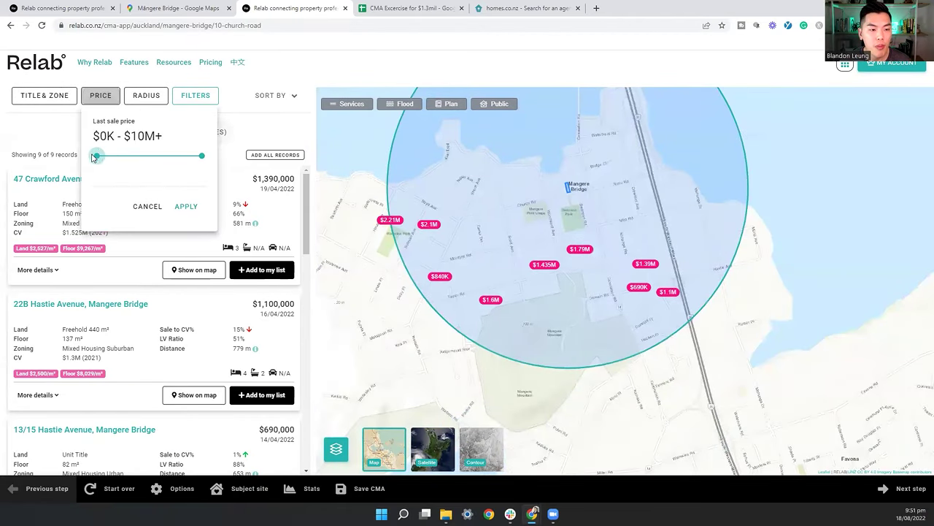
Step: Filter comparable sales to a last sale price of $1.1M–$1.4M
drag(96, 155, 108, 160)
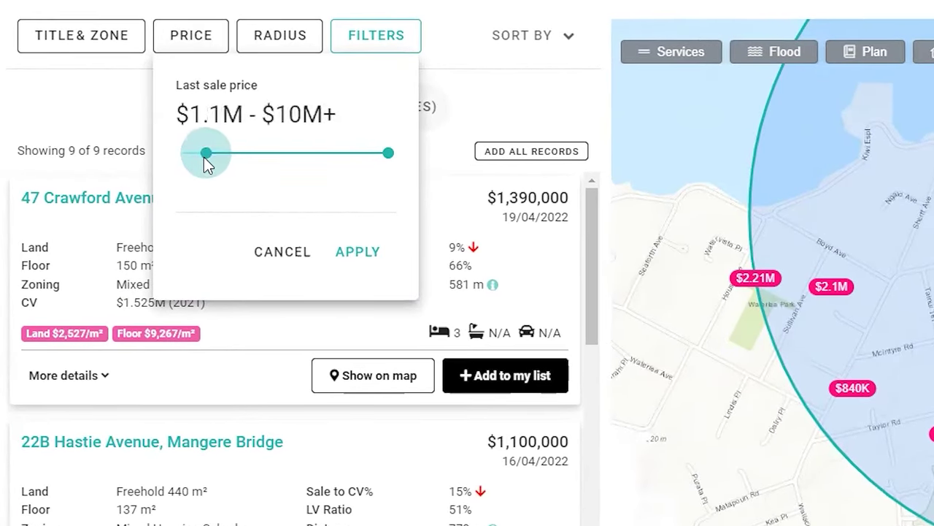
drag(398, 161, 235, 175)
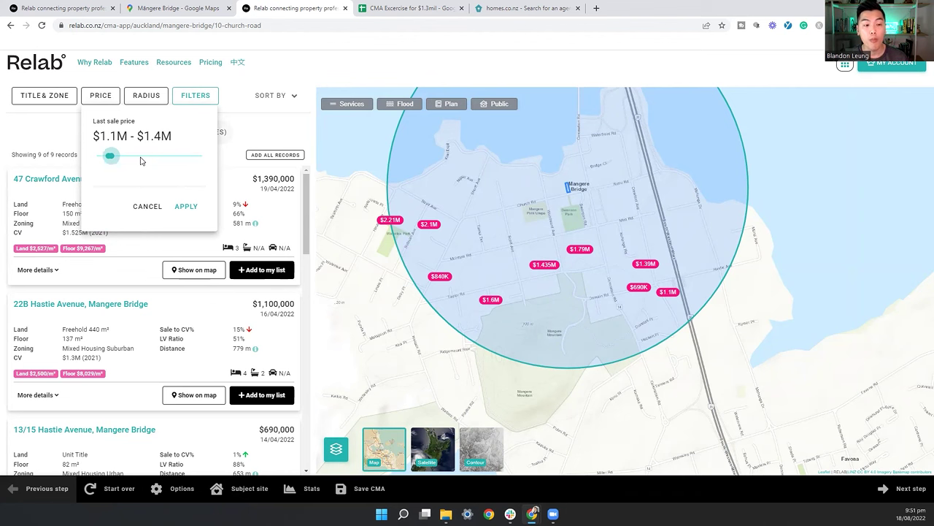
click(187, 207)
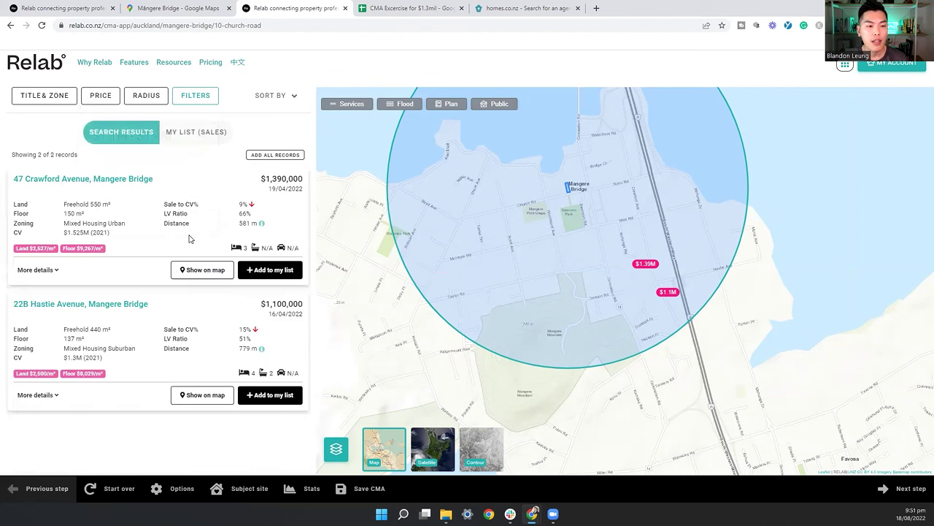
Step: Widen the search radius to 2km, leaving 11 nearby sales
drag(640, 287, 579, 229)
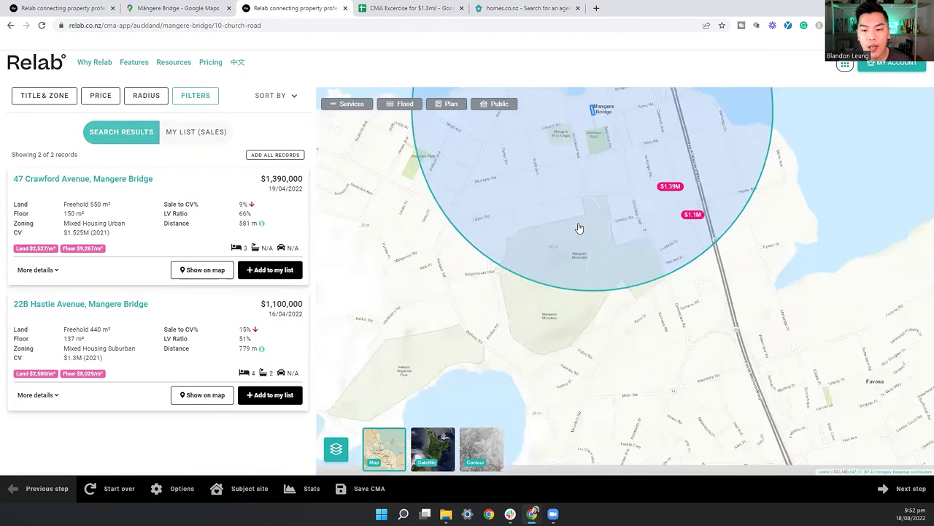
scroll(575, 233, down, 1)
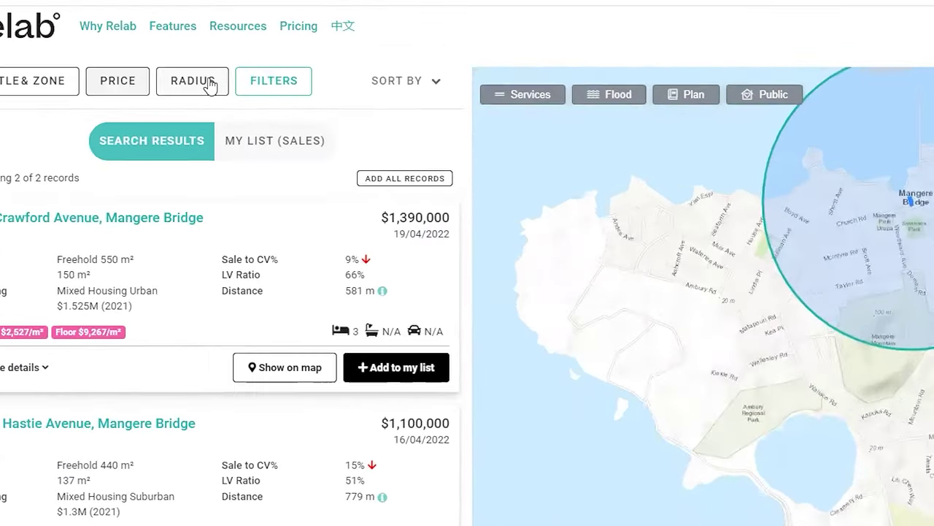
click(157, 100)
click(217, 156)
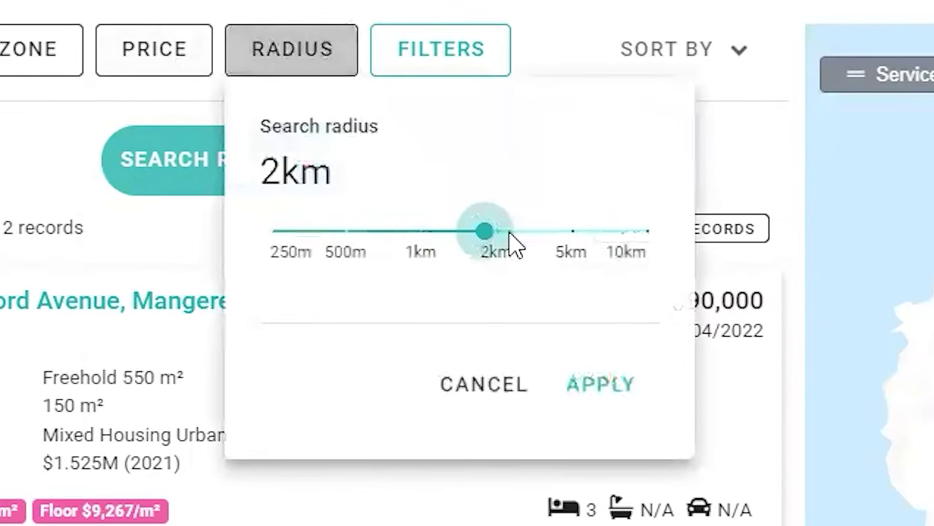
click(601, 384)
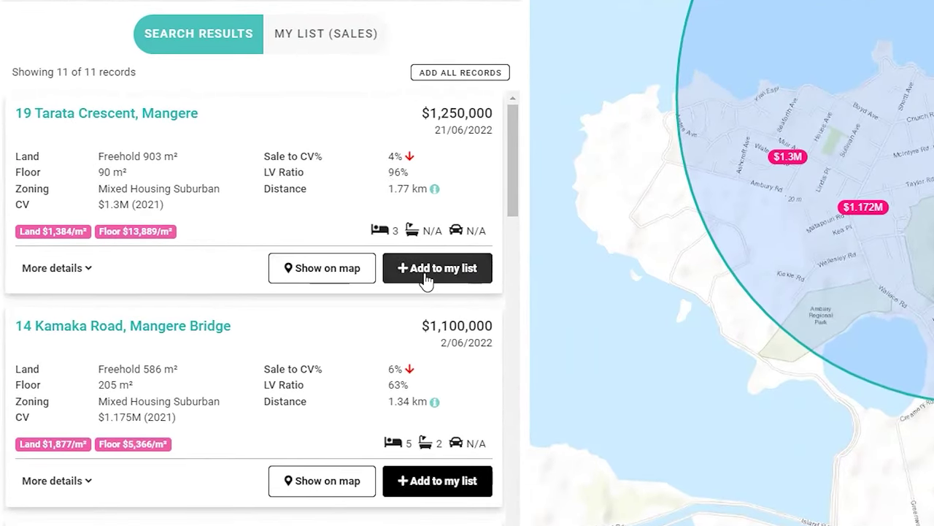
click(445, 276)
scroll(73, 196, down, 2)
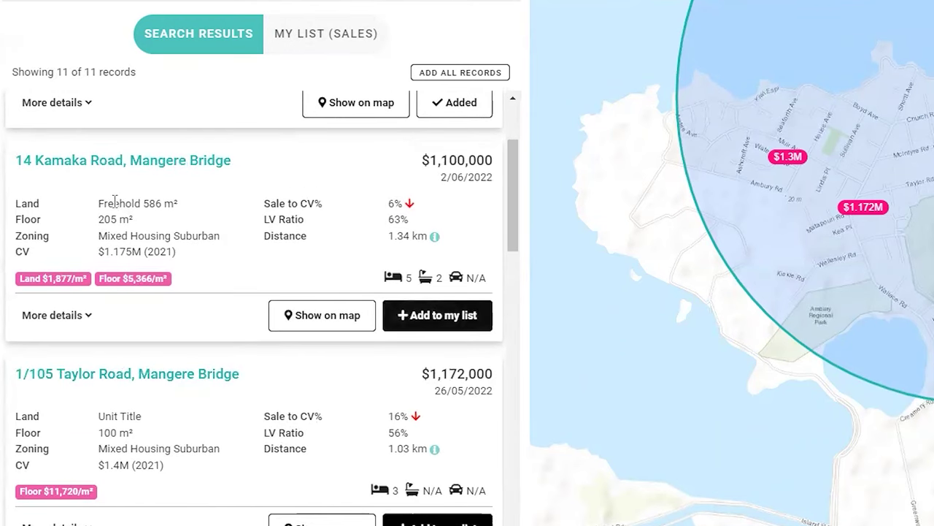
click(448, 330)
scroll(136, 267, down, 5)
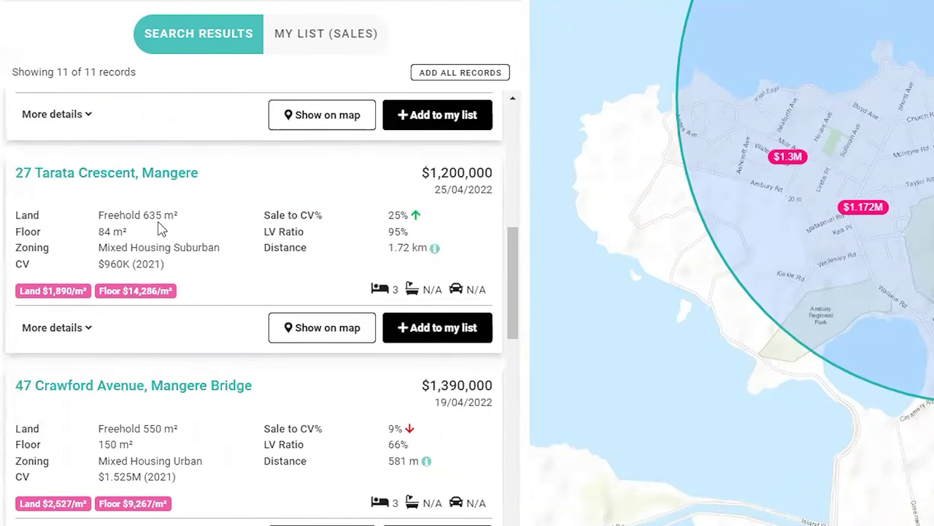
click(440, 332)
scroll(181, 313, down, 2)
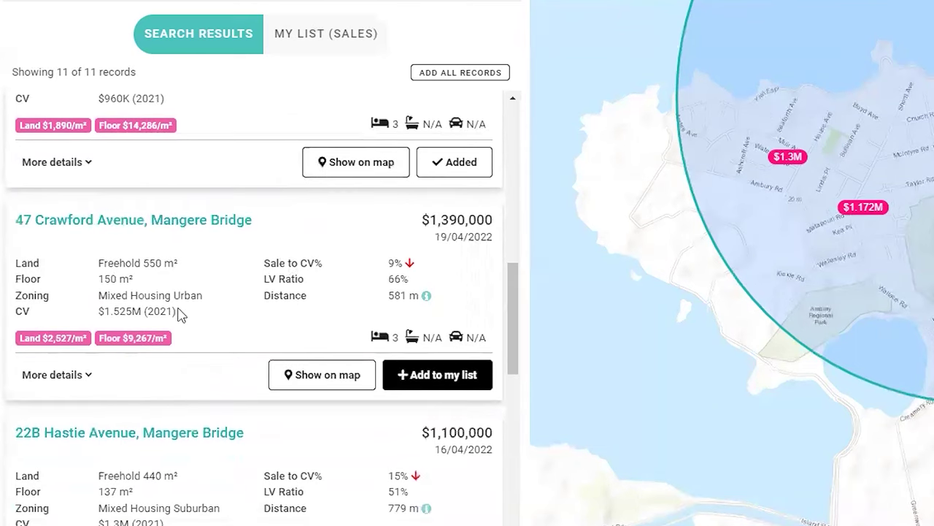
click(453, 378)
scroll(95, 218, down, 3)
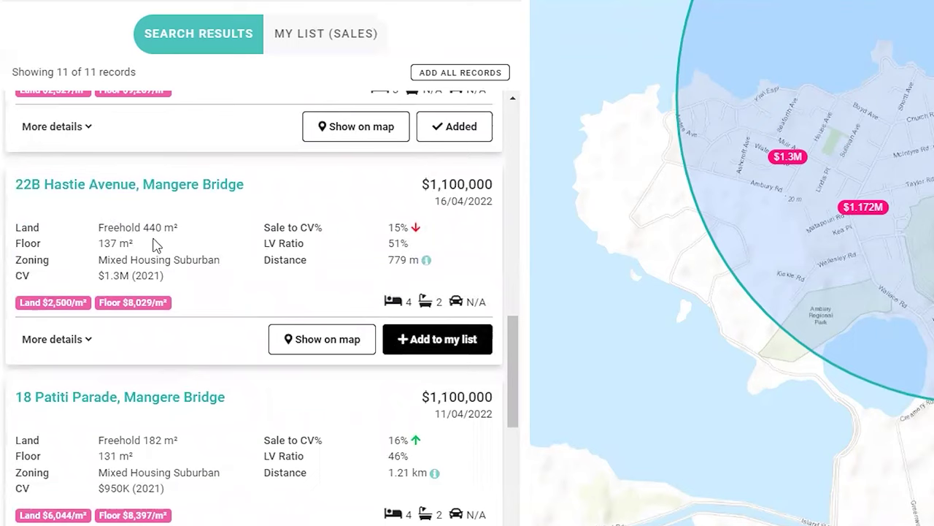
click(462, 345)
scroll(257, 261, down, 2)
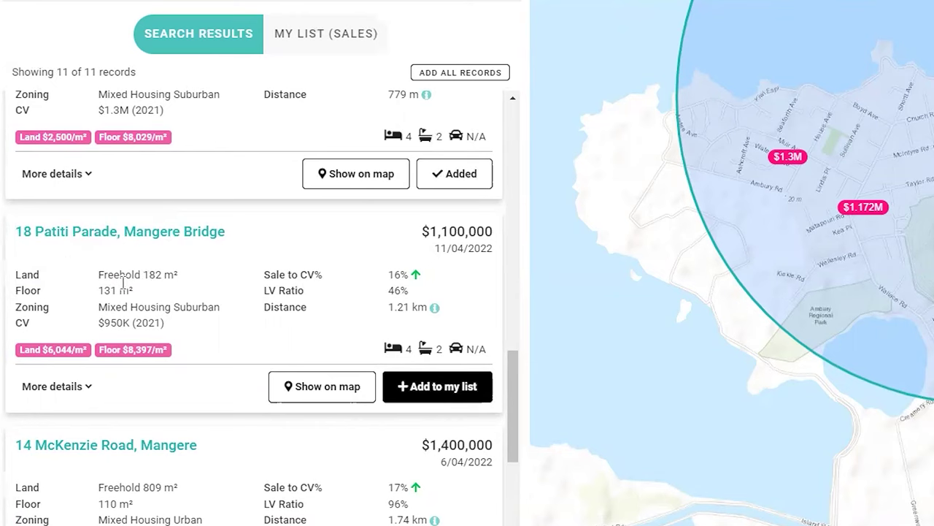
scroll(188, 290, down, 3)
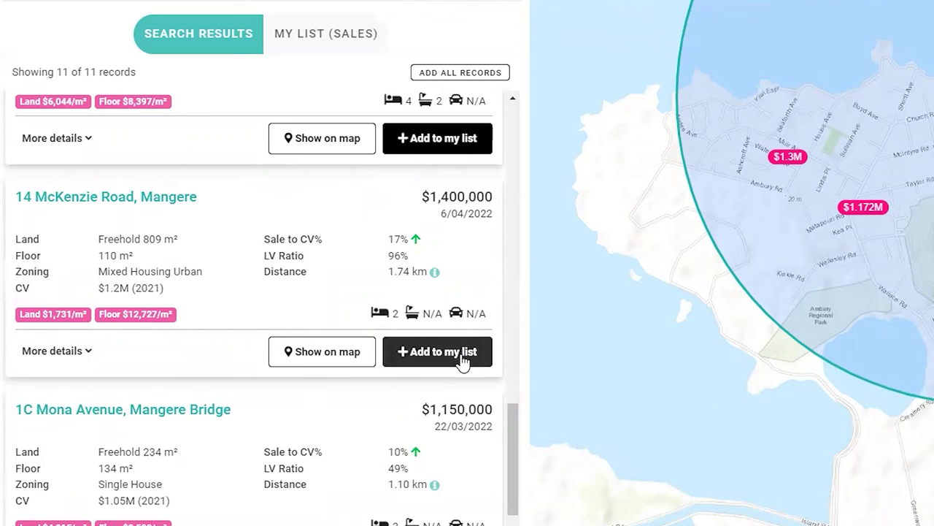
click(459, 352)
scroll(194, 349, down, 1)
scroll(193, 349, down, 2)
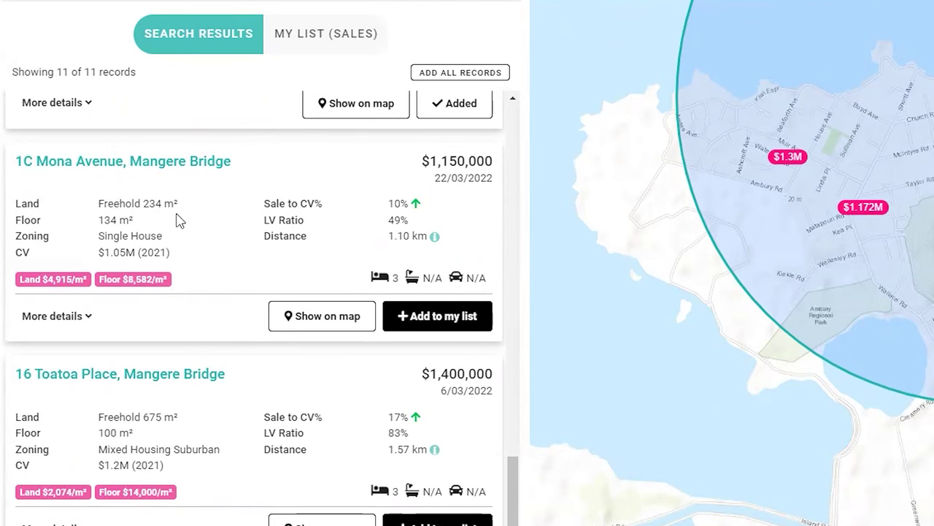
scroll(436, 325, down, 2)
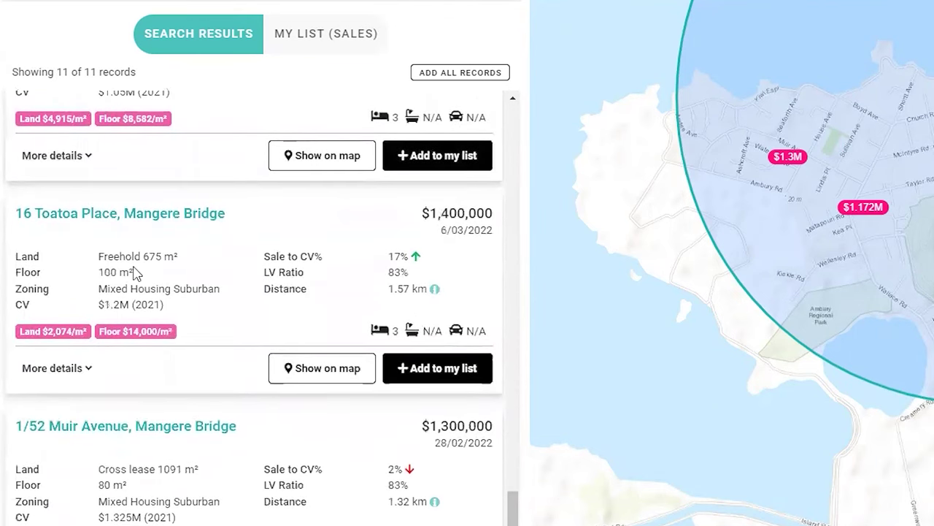
click(489, 378)
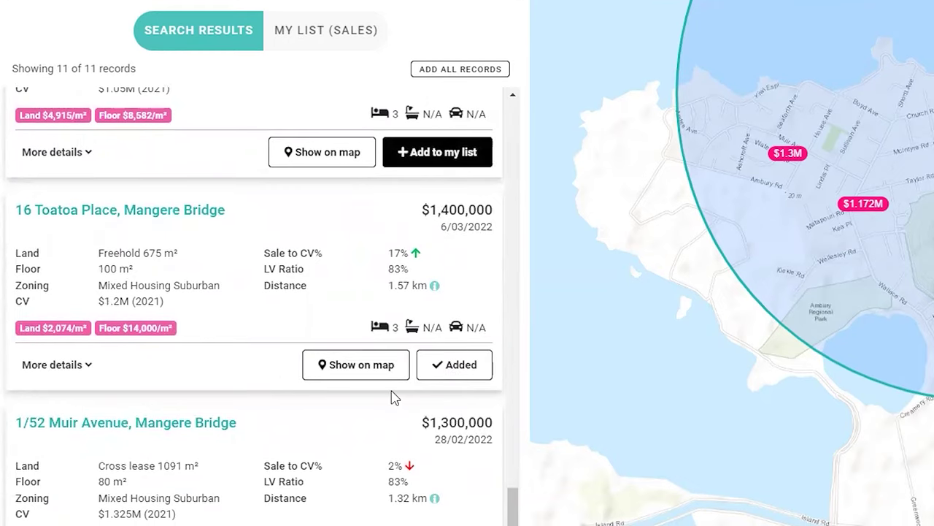
scroll(171, 443, down, 1)
scroll(134, 436, down, 1)
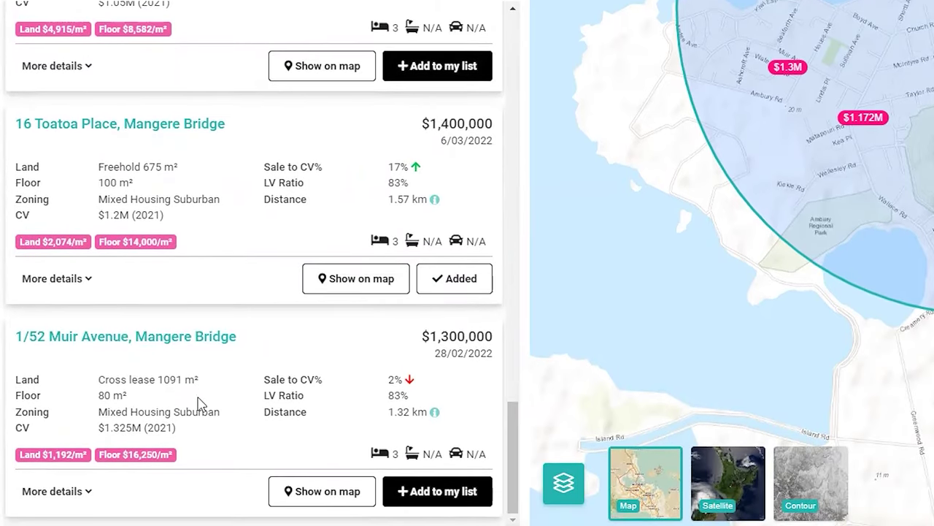
scroll(307, 372, up, 10)
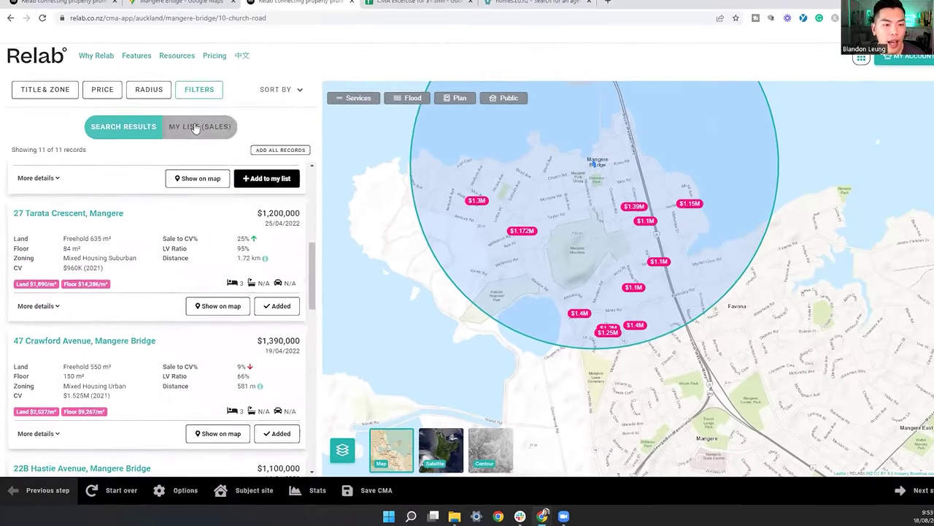
click(196, 132)
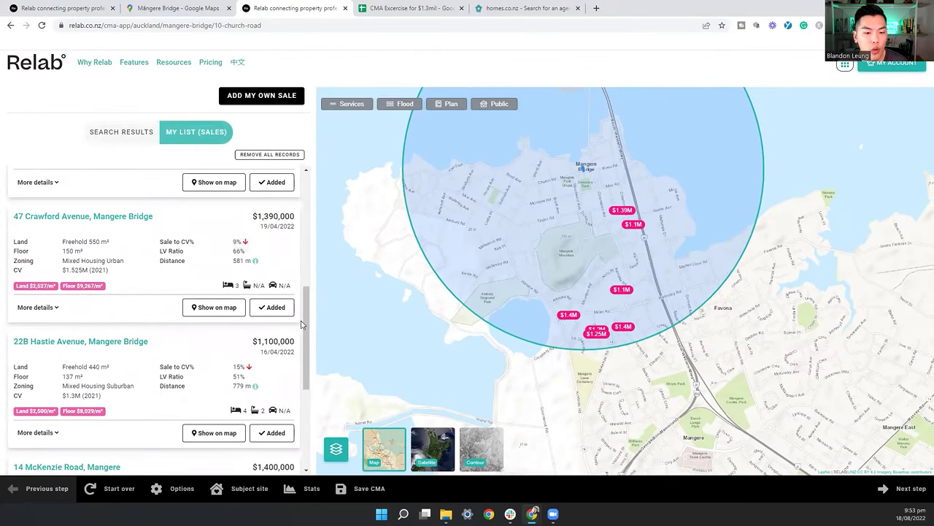
scroll(150, 223, up, 5)
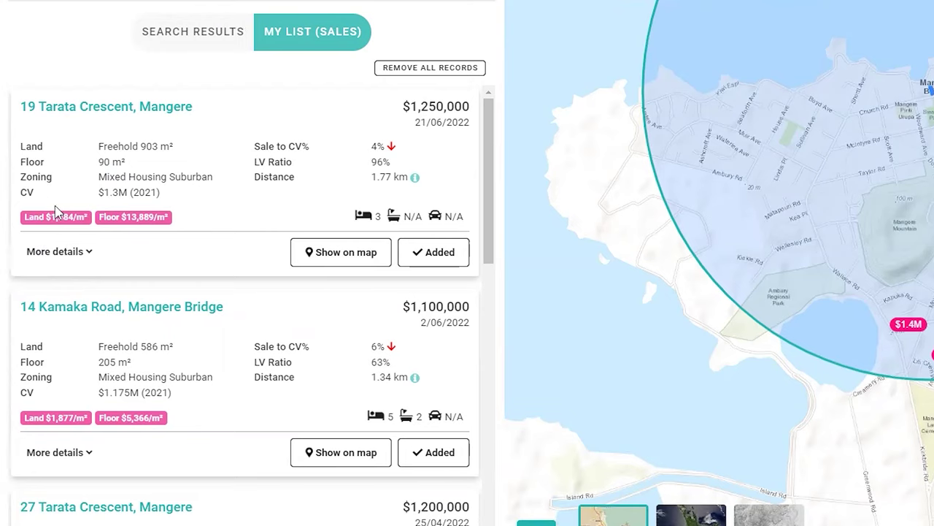
scroll(53, 244, down, 3)
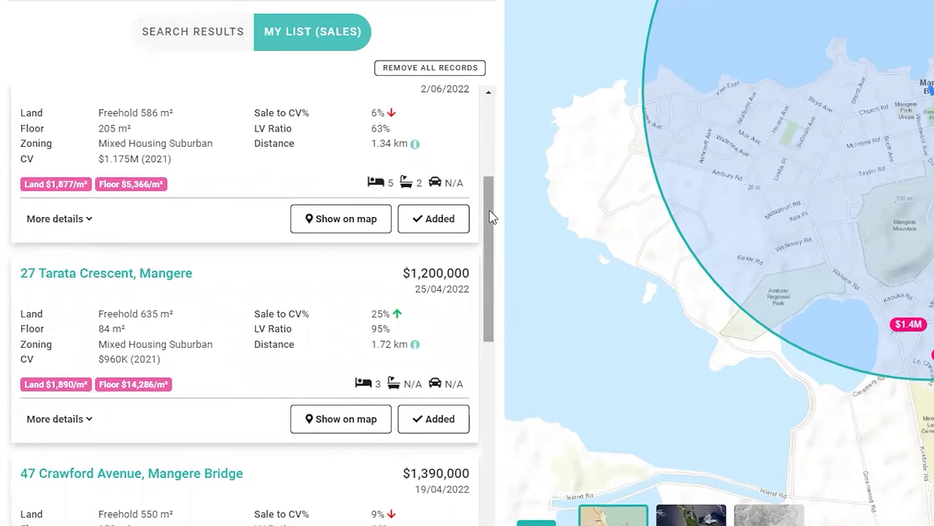
scroll(69, 250, down, 1)
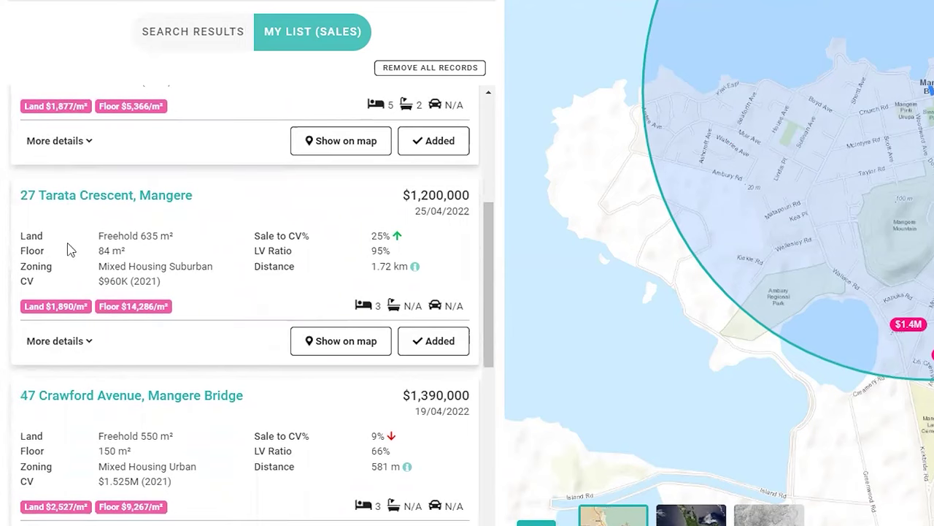
scroll(62, 293, down, 3)
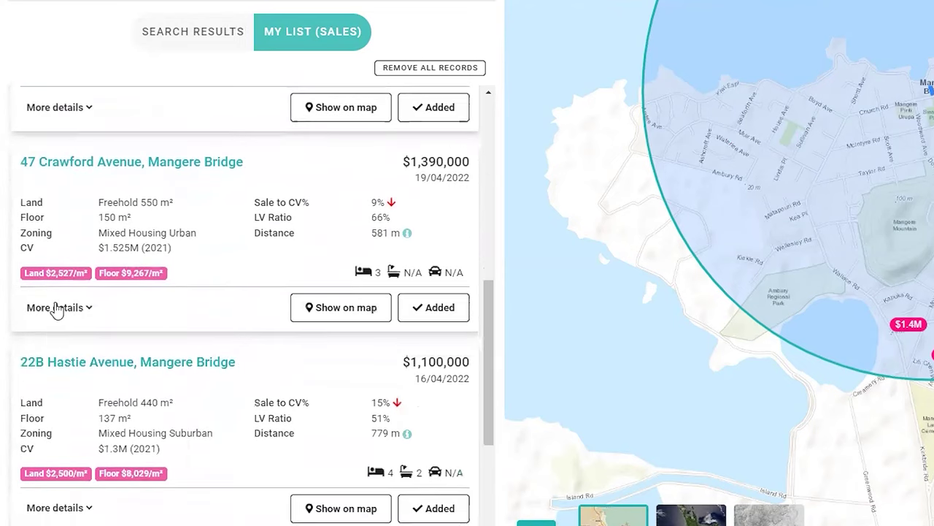
scroll(60, 311, down, 3)
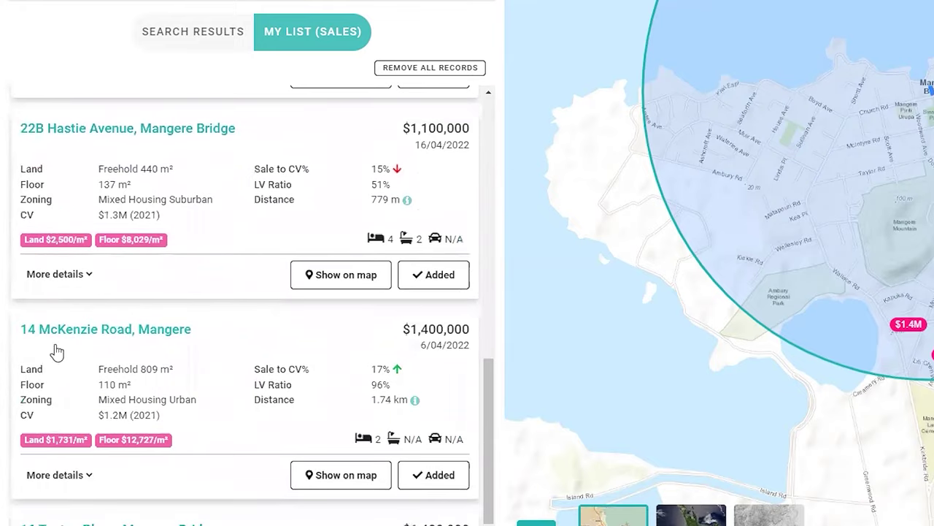
scroll(55, 365, down, 2)
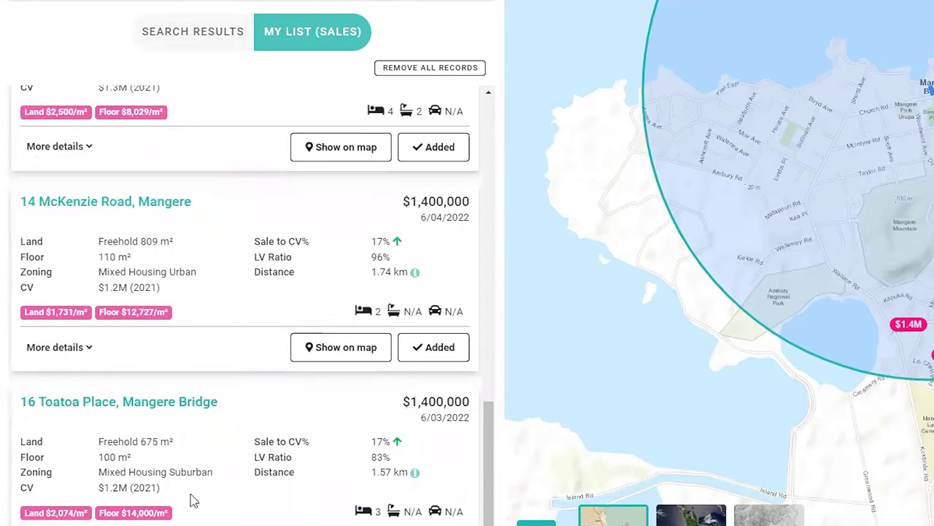
scroll(69, 124, up, 10)
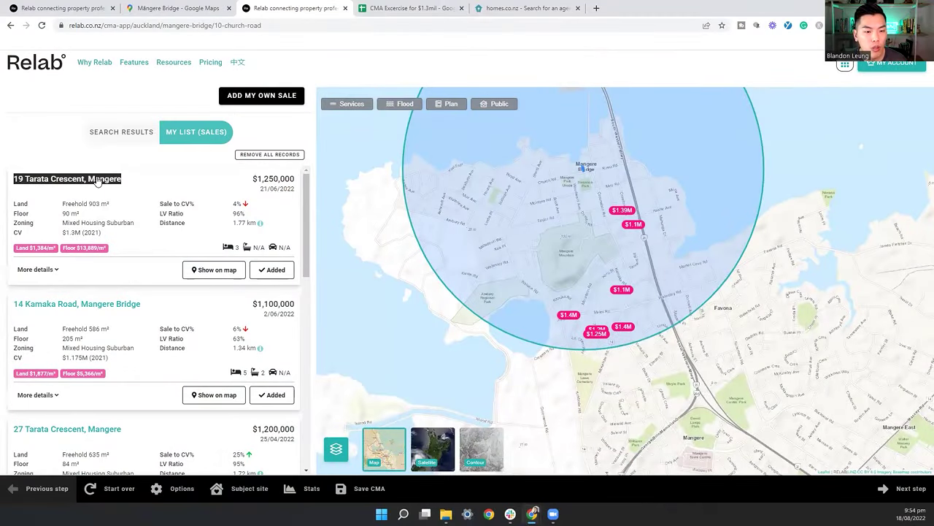
right_click(97, 180)
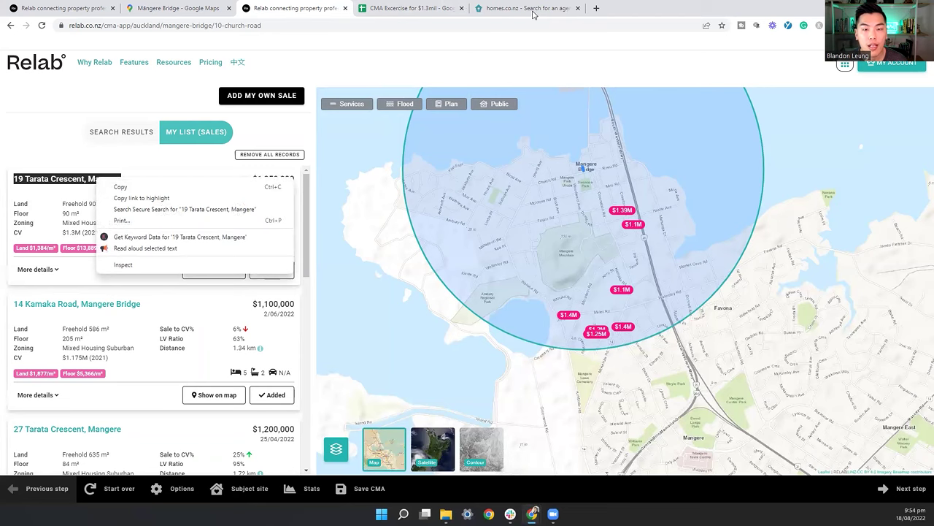
Step: Load relab.co.nz in the tab that held the homes.co.nz agents page
click(549, 8)
click(526, 25)
text(relab.co.nz)
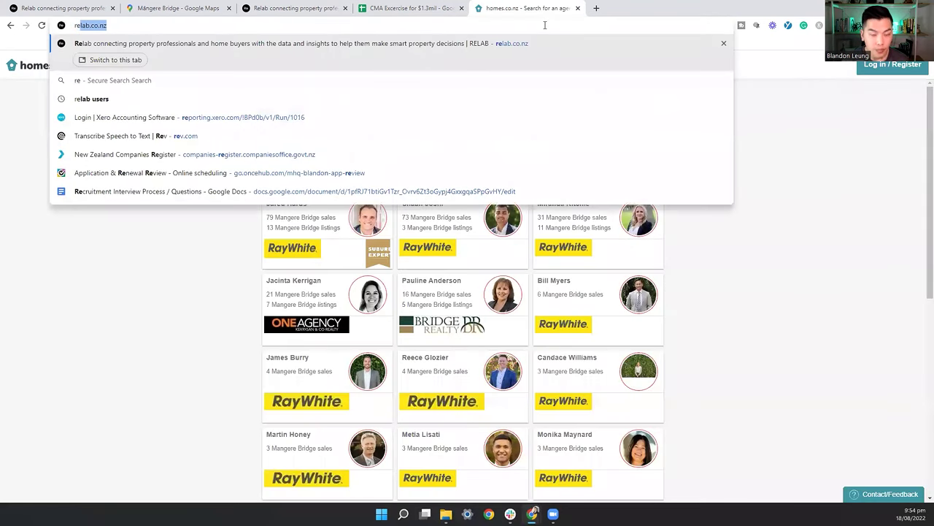
key(Return)
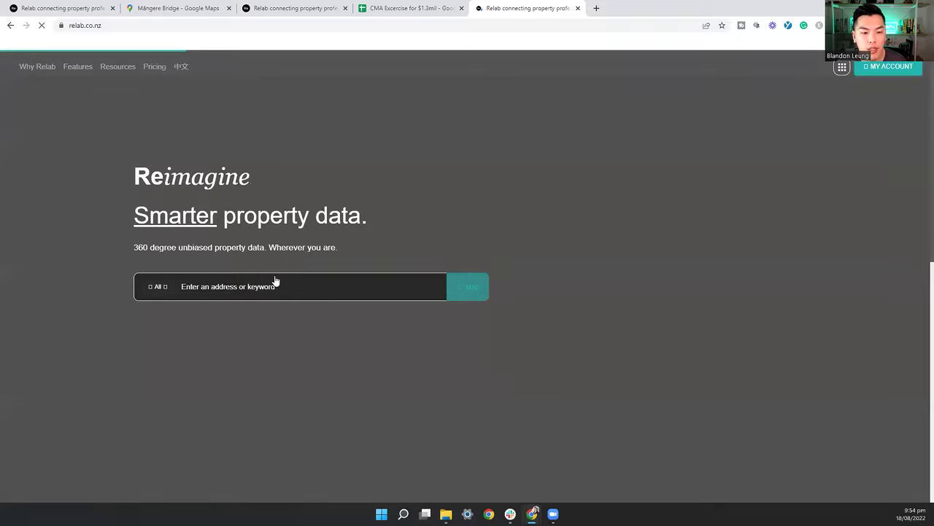
click(274, 288)
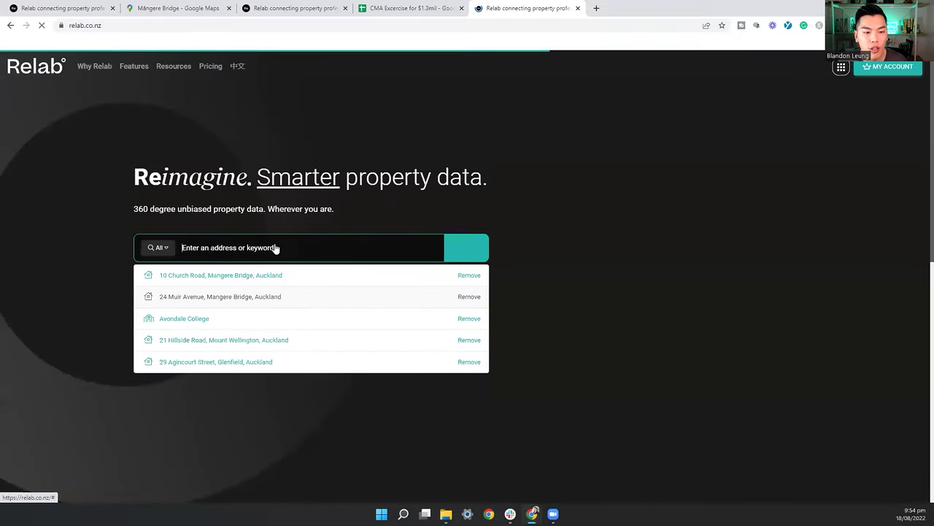
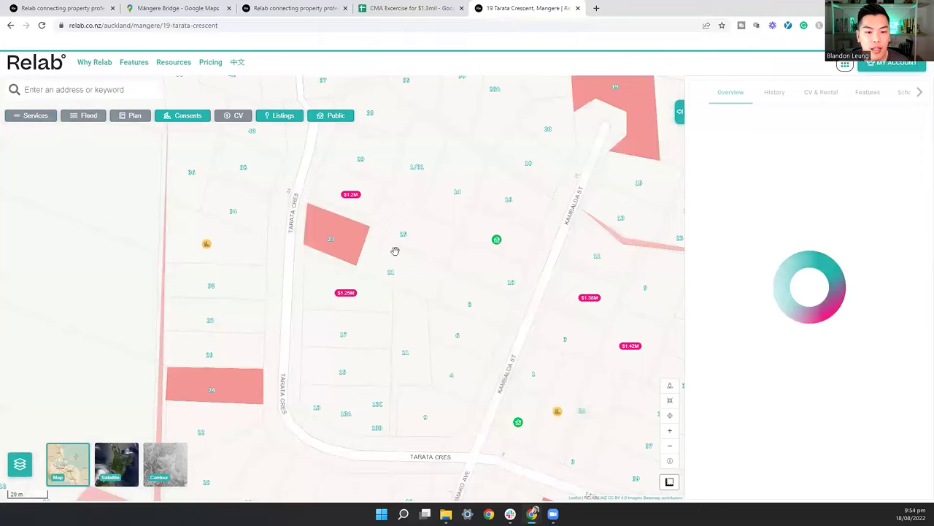
click(178, 459)
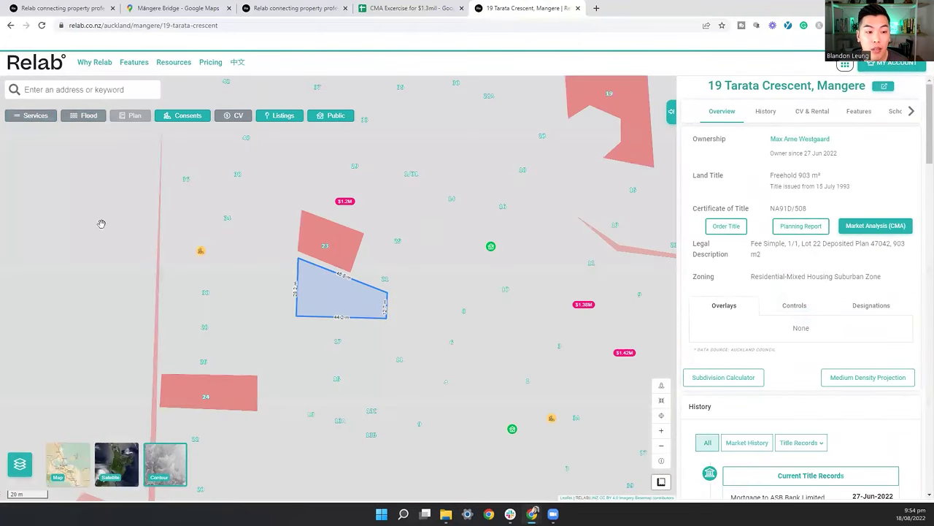
click(32, 115)
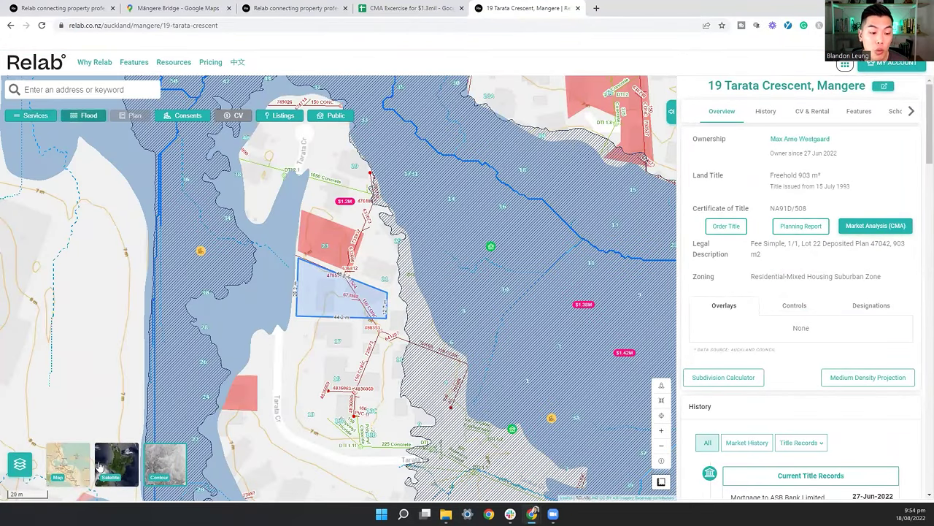
click(121, 452)
scroll(204, 306, up, 2)
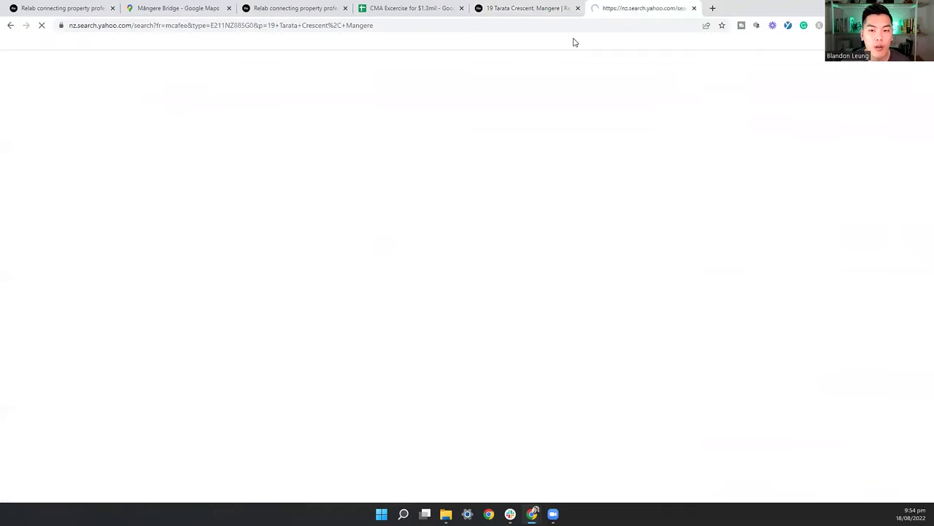
click(225, 26)
text(goog)
key(Return)
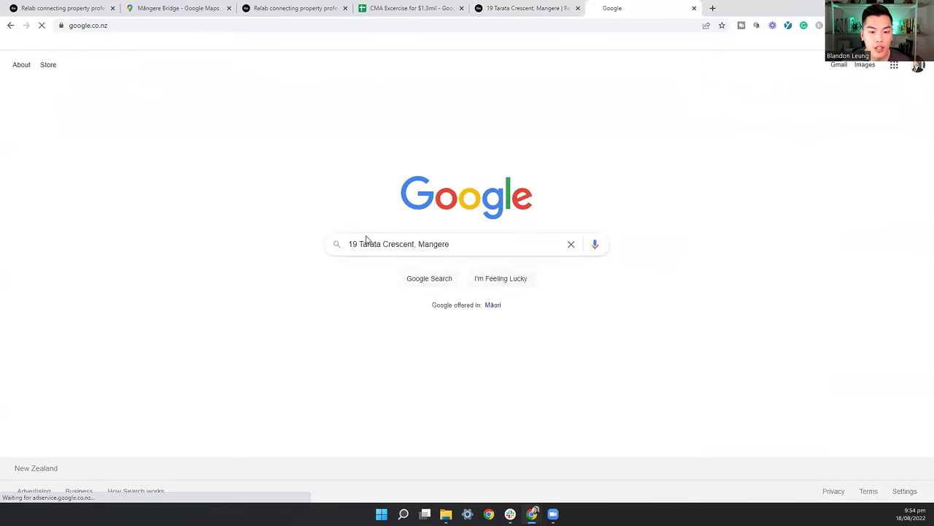
key(Return)
scroll(230, 251, down, 2)
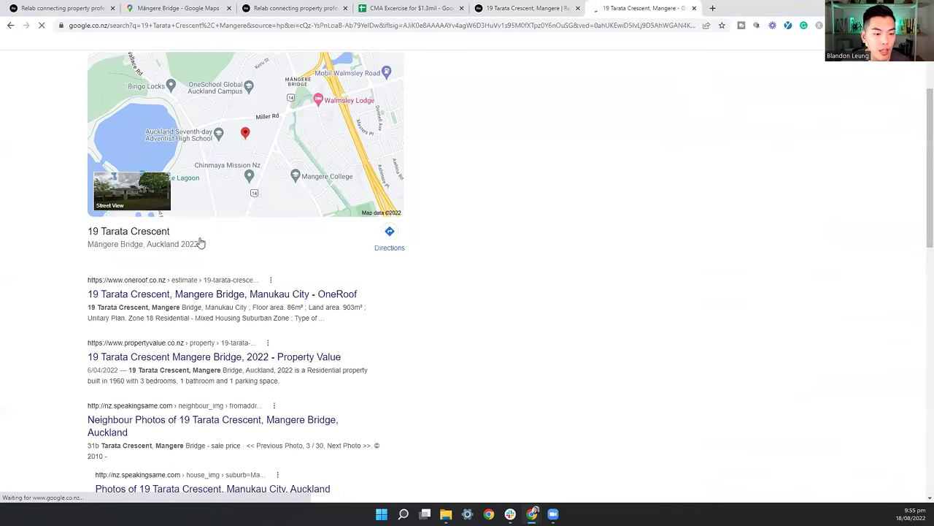
scroll(201, 243, down, 2)
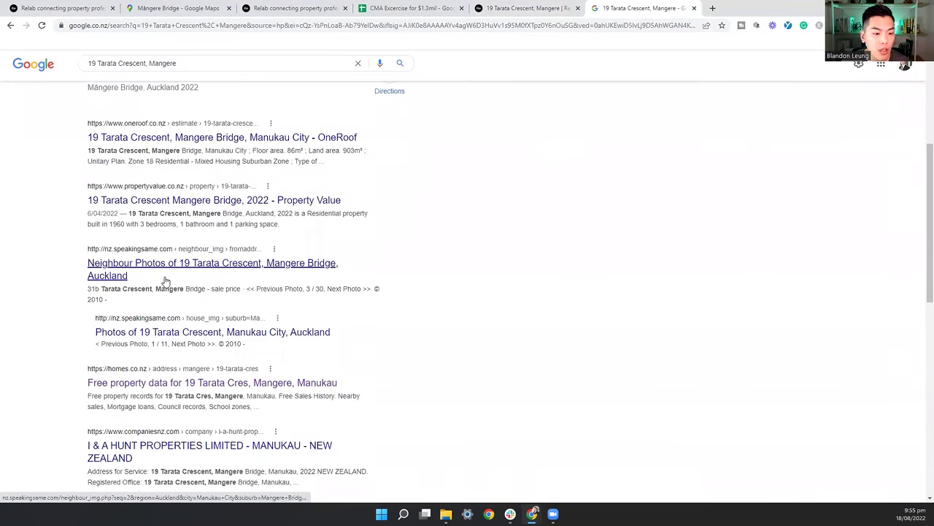
scroll(168, 284, down, 2)
scroll(148, 295, down, 2)
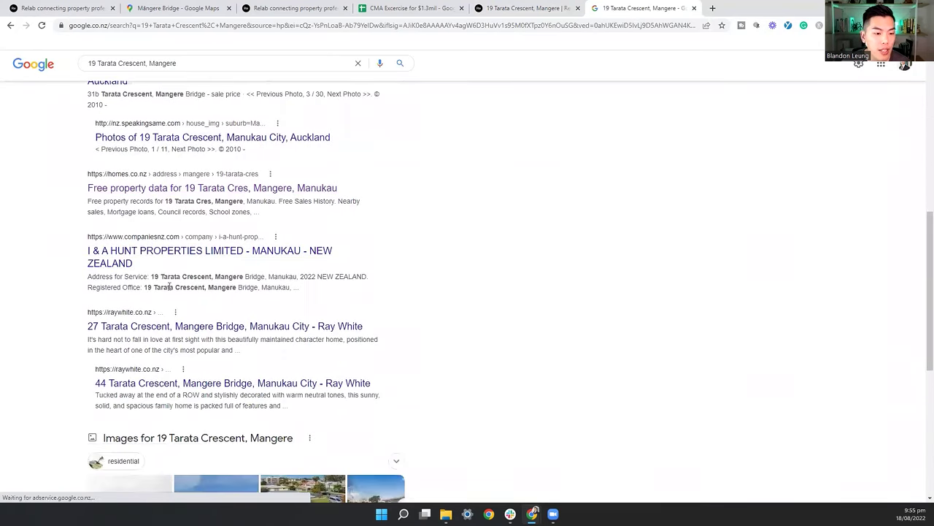
scroll(448, 127, up, 3)
scroll(448, 146, up, 2)
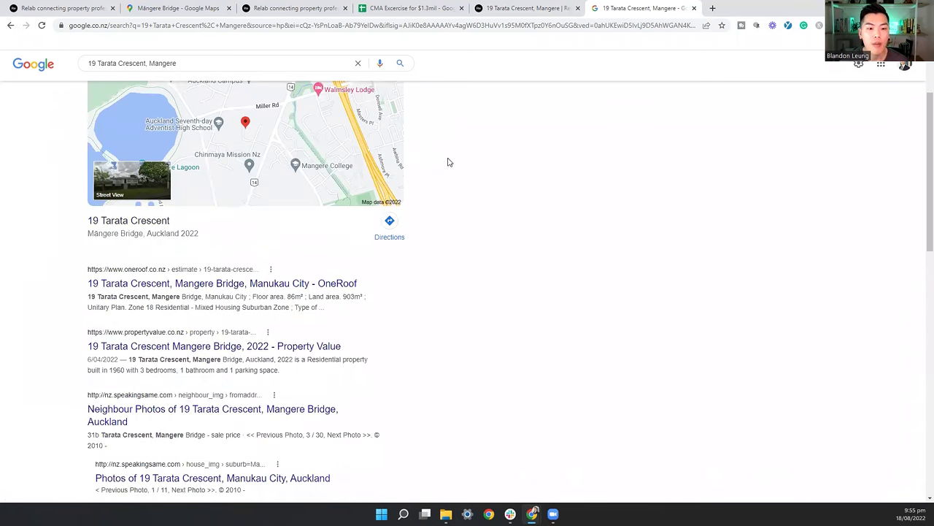
scroll(408, 158, up, 2)
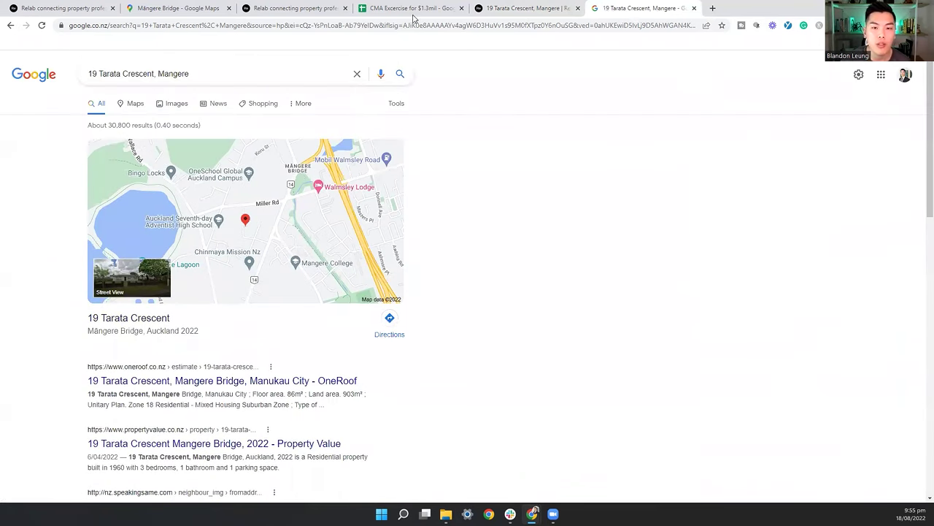
click(62, 8)
click(319, 8)
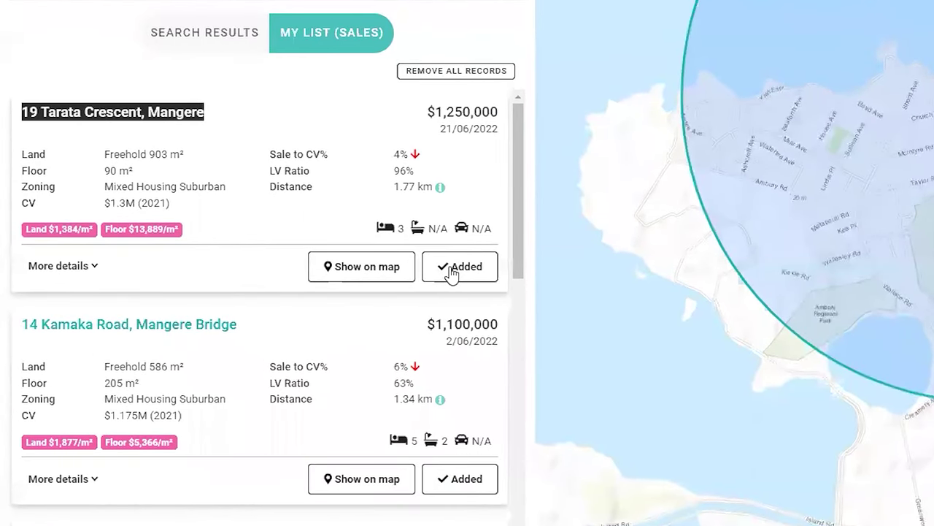
click(450, 269)
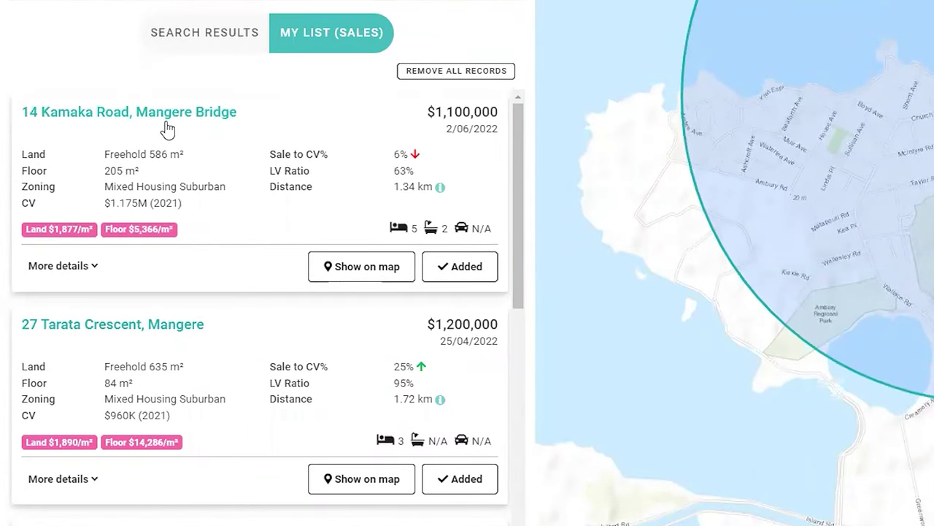
scroll(257, 292, down, 2)
scroll(251, 220, up, 2)
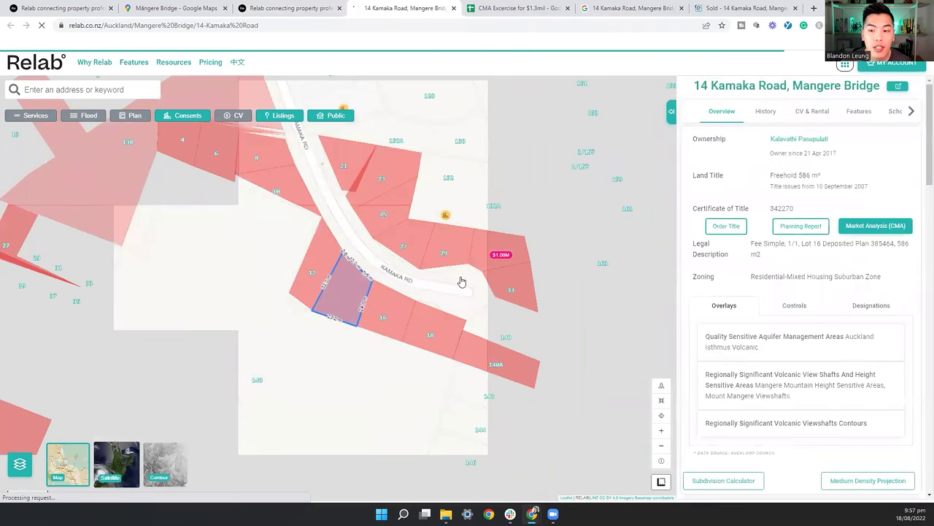
drag(559, 292, 521, 271)
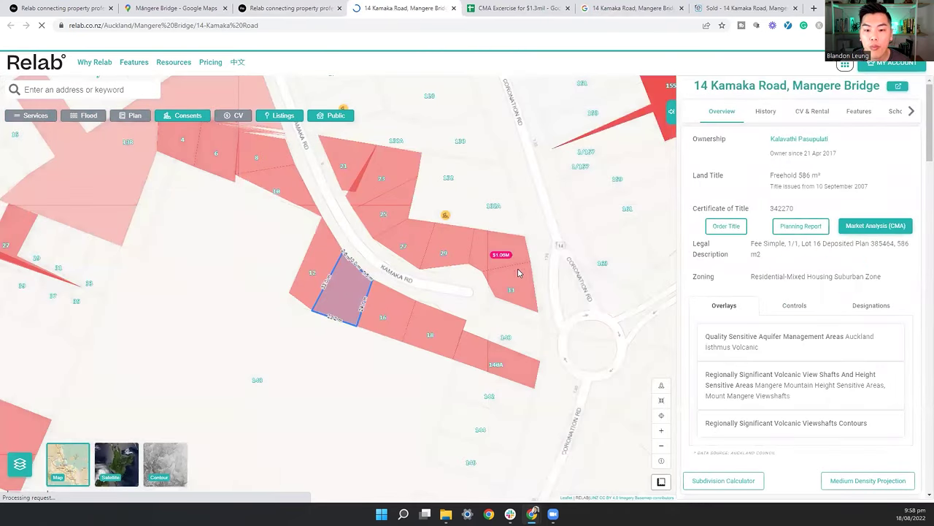
scroll(365, 248, down, 2)
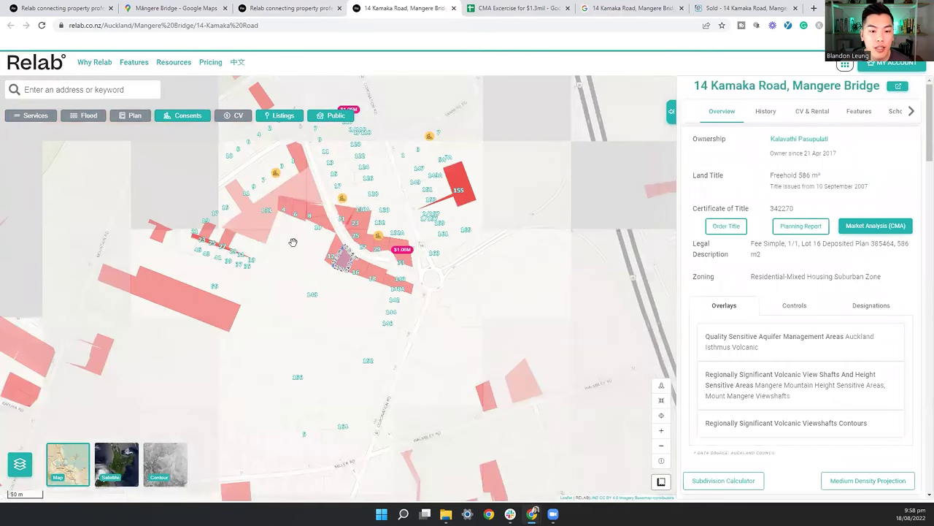
scroll(300, 241, down, 1)
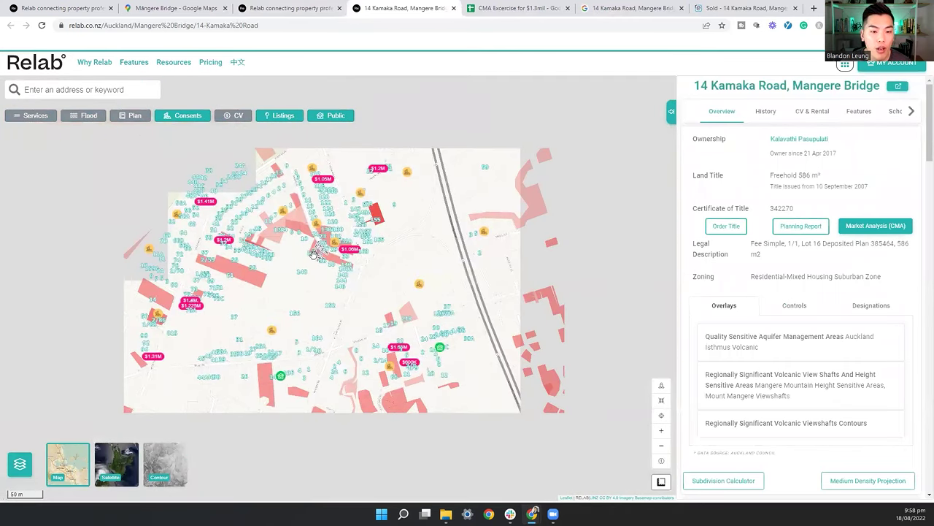
scroll(309, 258, up, 3)
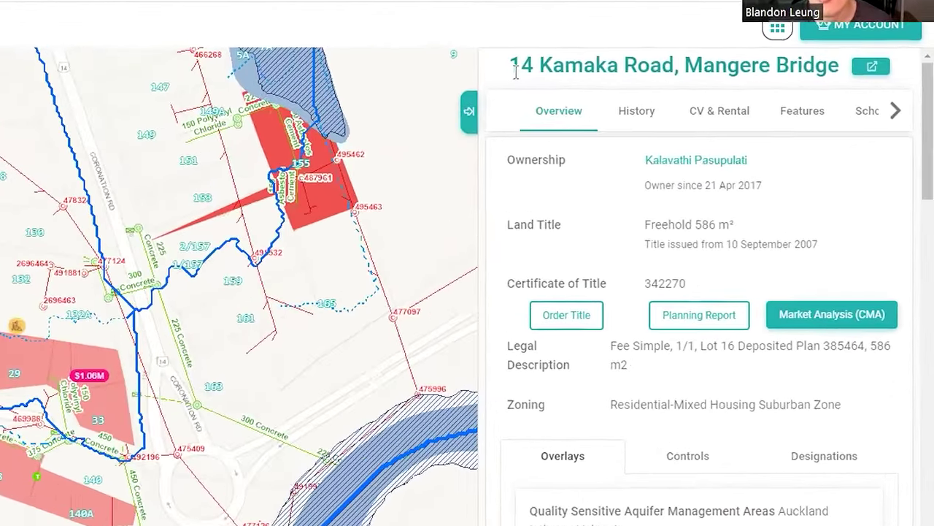
drag(694, 85, 760, 88)
drag(542, 60, 812, 51)
key(ctrl+c)
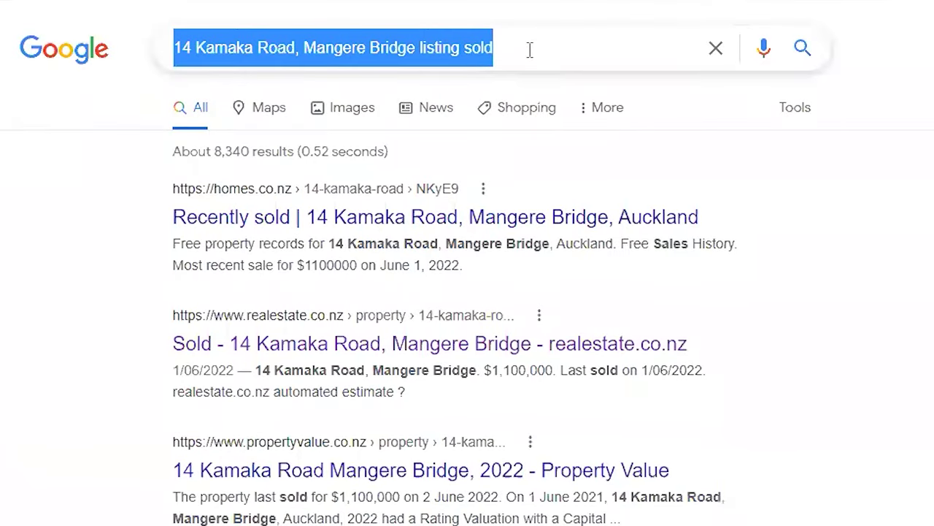
click(554, 49)
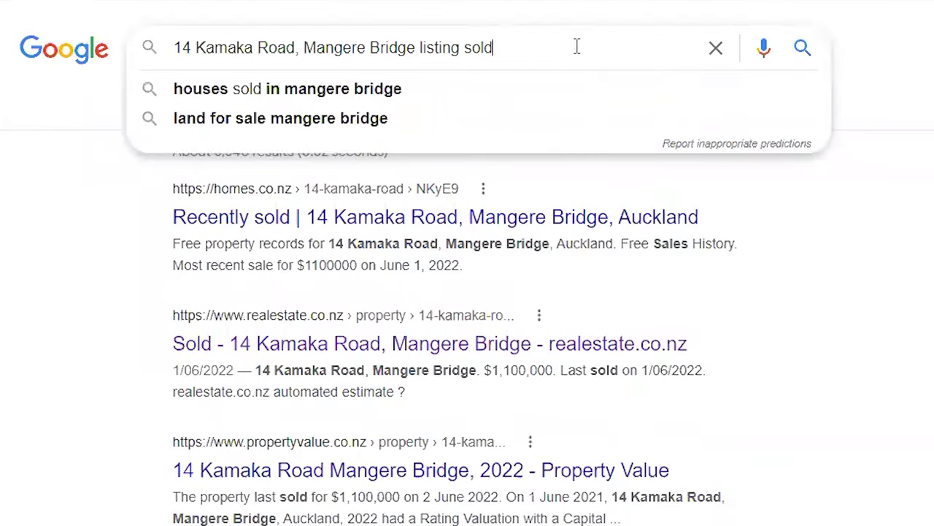
key(Escape)
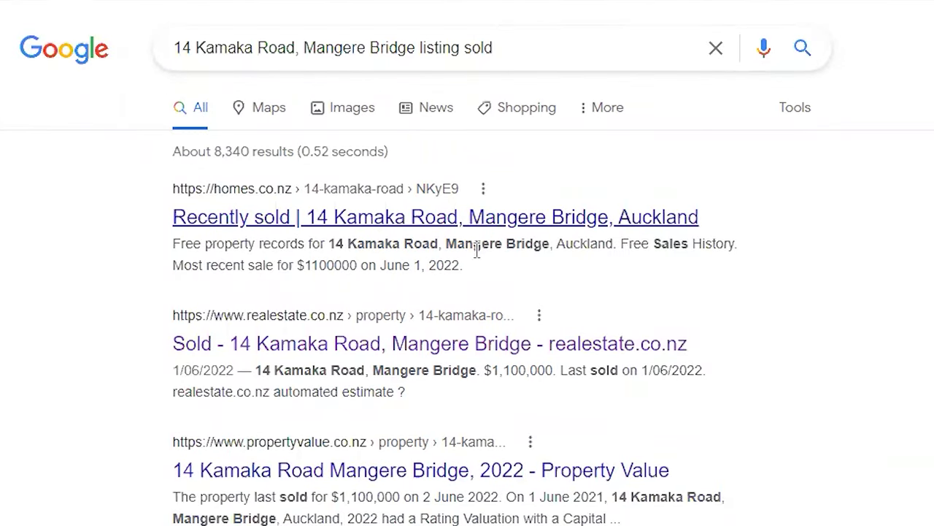
scroll(393, 241, down, 2)
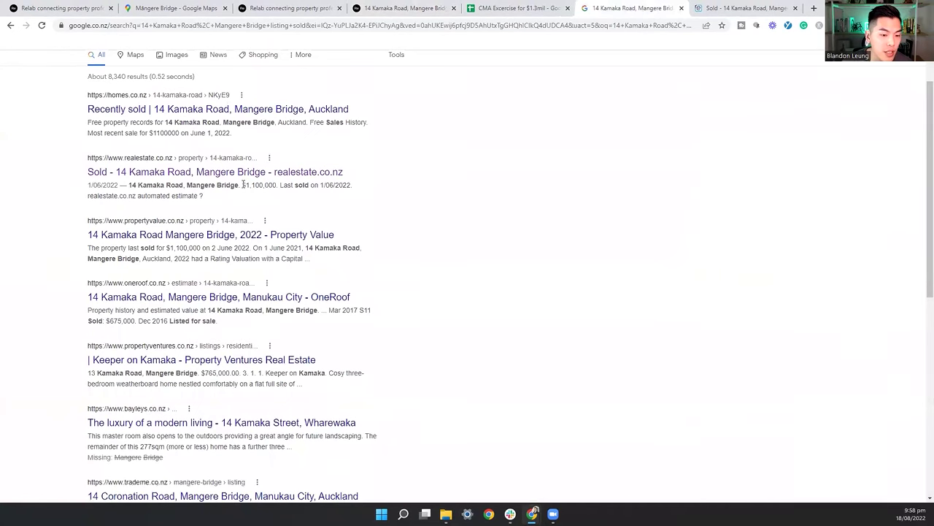
scroll(243, 185, down, 2)
scroll(243, 199, down, 4)
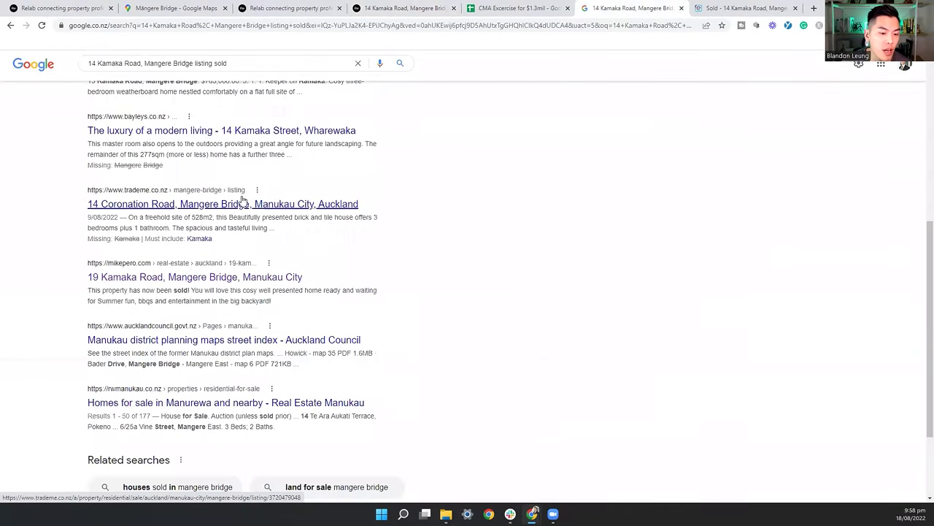
scroll(243, 199, up, 3)
scroll(243, 198, up, 4)
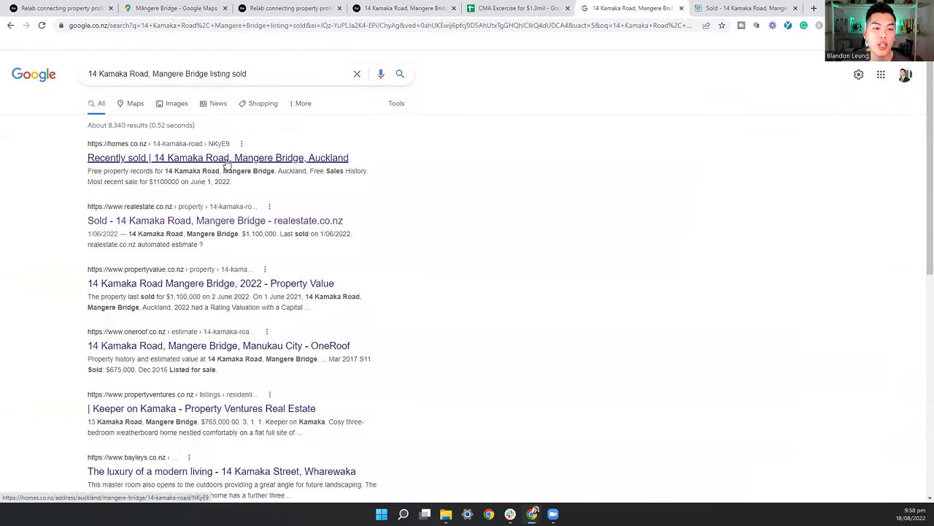
click(219, 158)
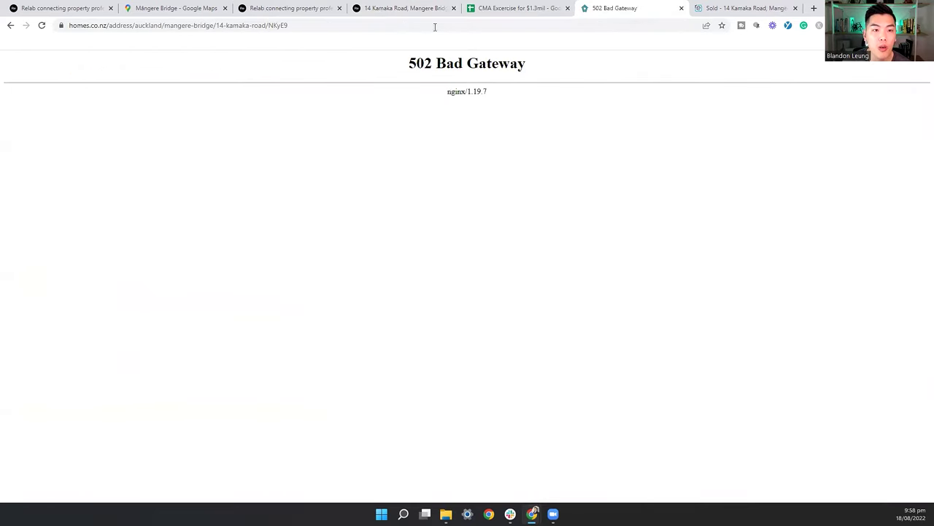
click(365, 26)
click(256, 26)
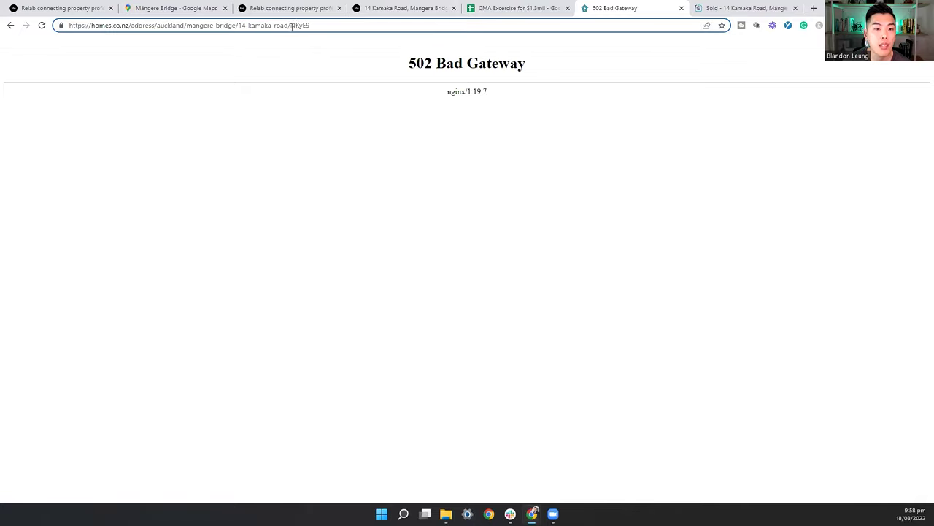
key(BackSpace)
key(Return)
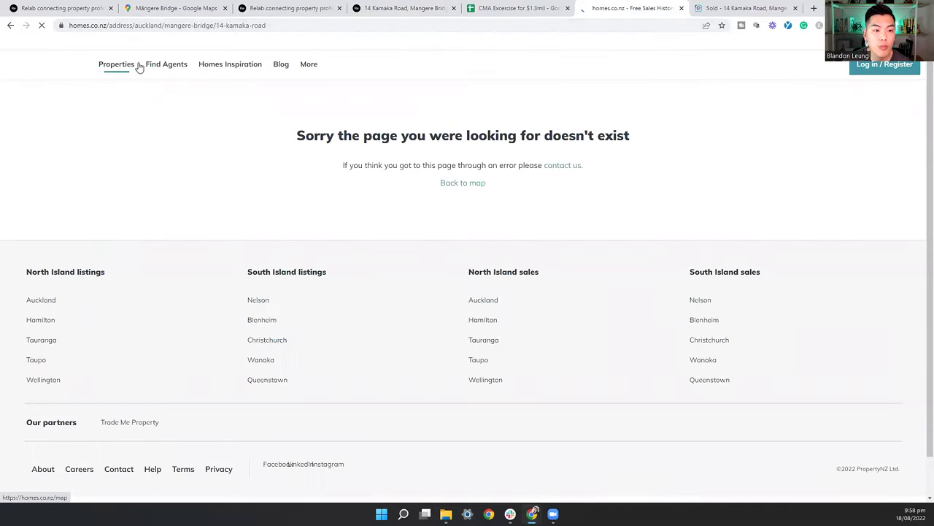
click(135, 66)
click(161, 94)
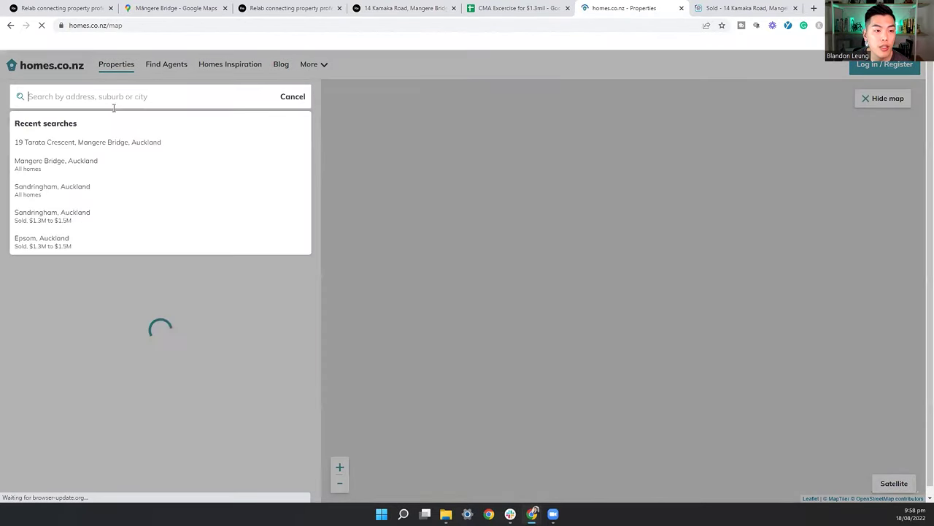
key(ctrl+v)
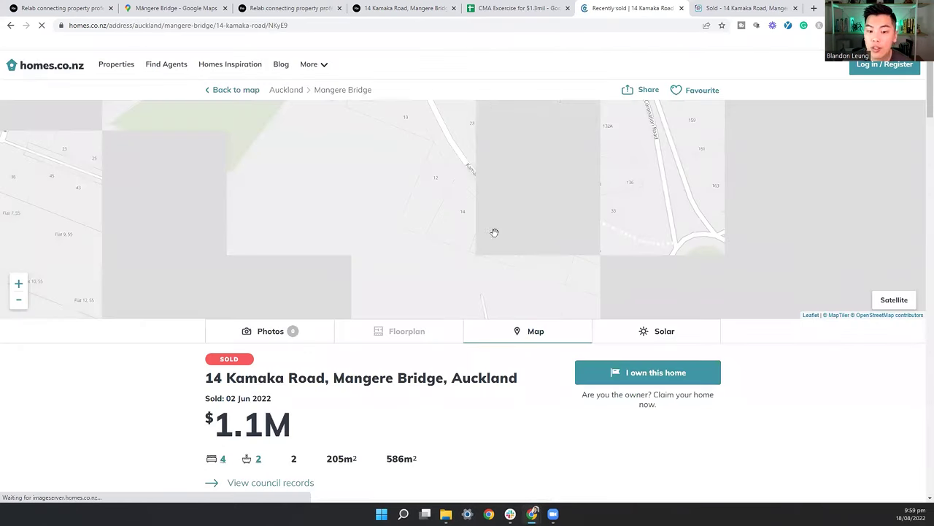
click(450, 25)
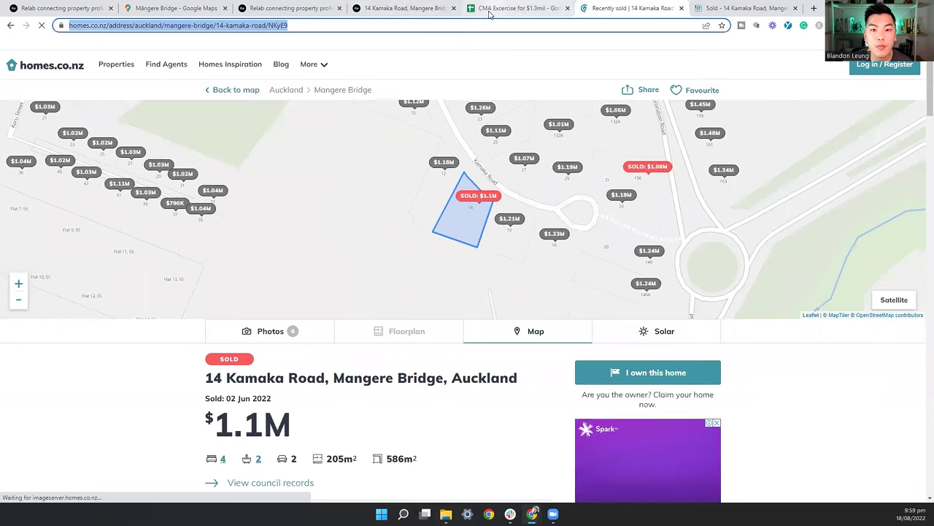
Step: Paste the homes.co.nz listing link into Listing Link cell K2
click(514, 8)
key(Return)
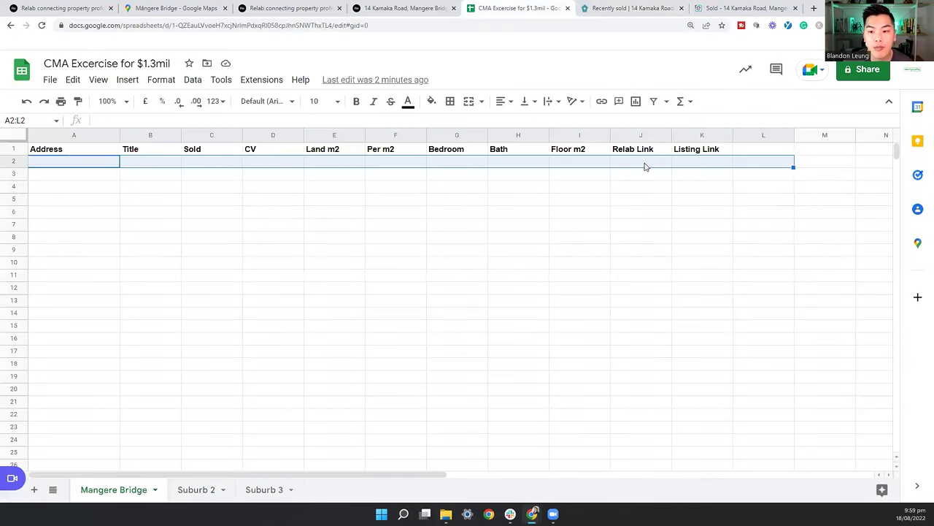
click(651, 175)
click(694, 162)
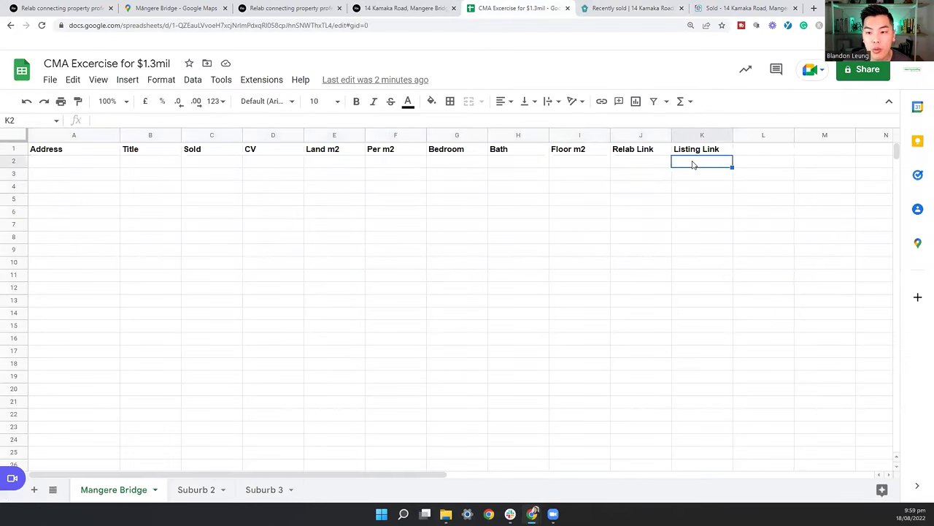
key(ctrl+v)
click(691, 200)
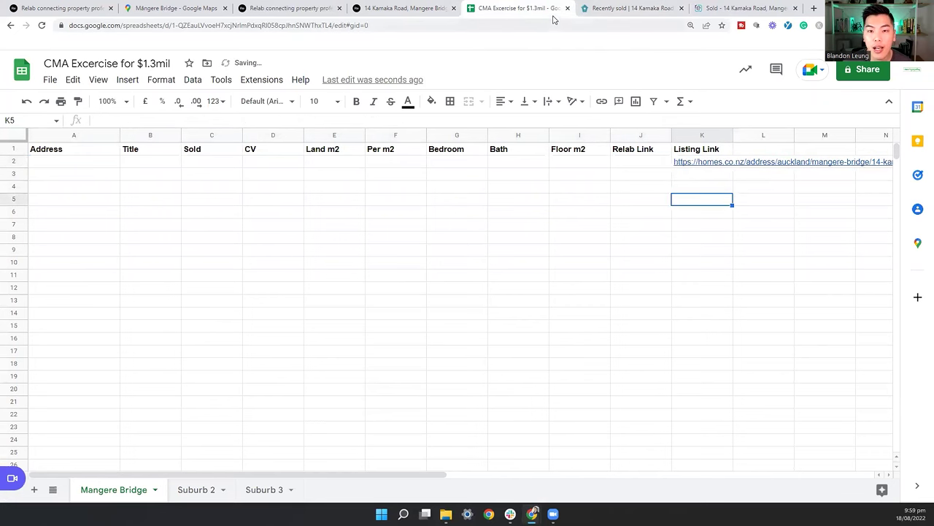
Step: Add the Relab property page link to cell J2
click(405, 8)
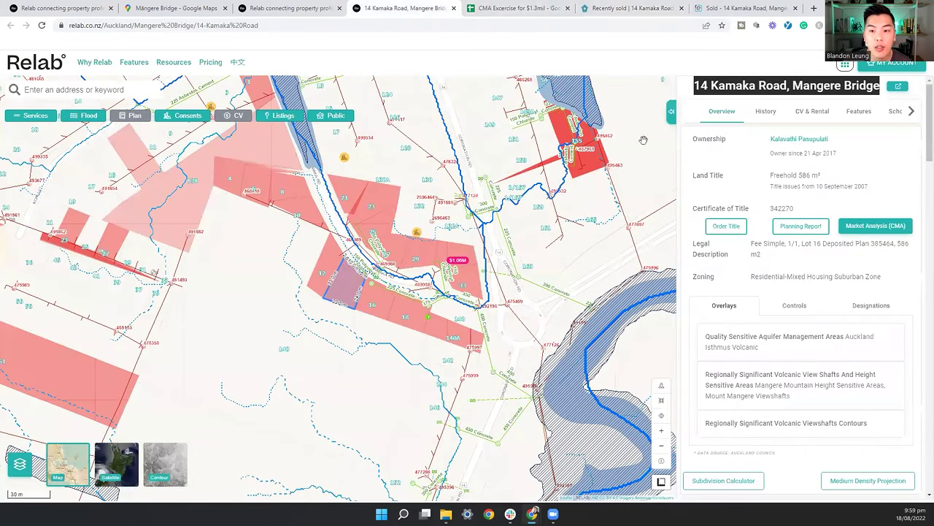
key(ctrl+Tab)
click(643, 161)
click(478, 178)
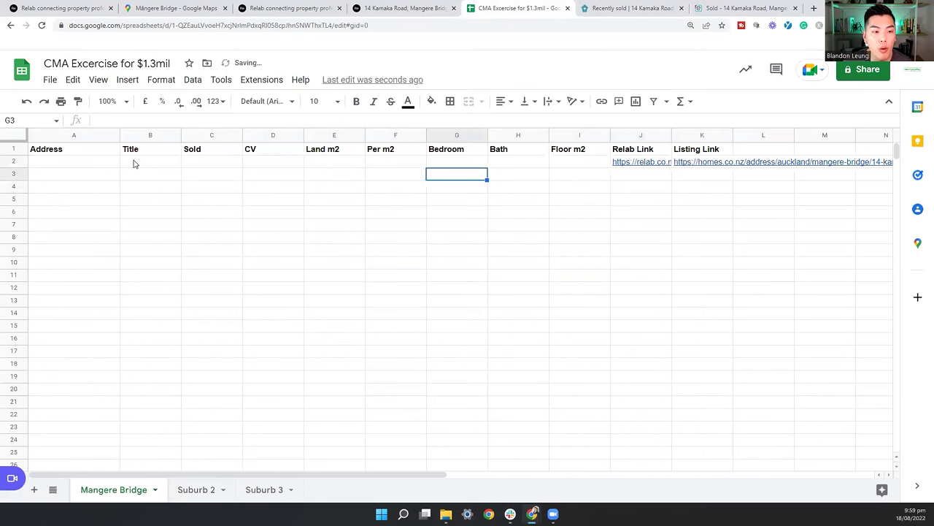
click(73, 162)
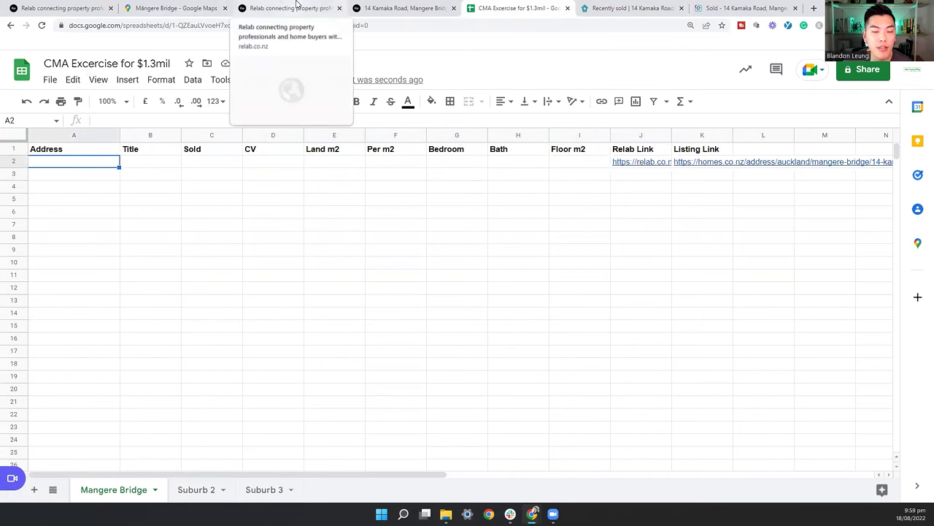
click(321, 8)
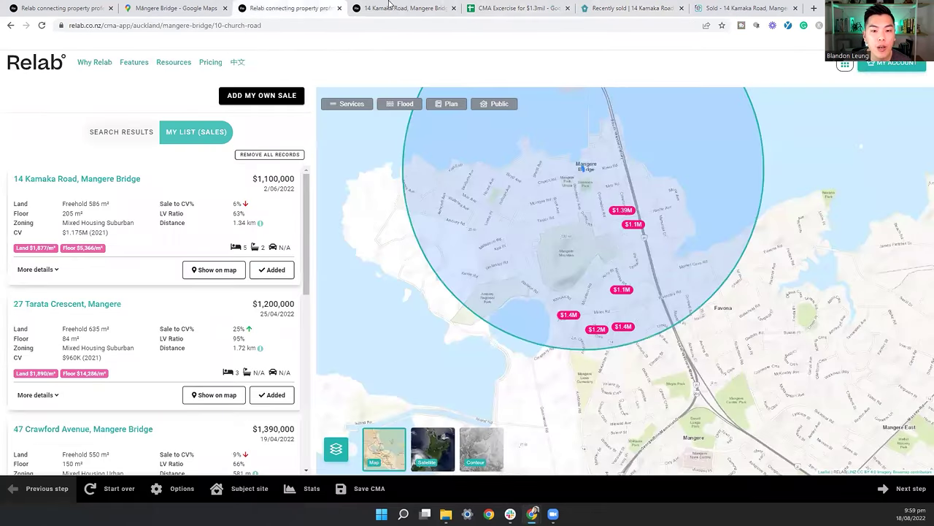
drag(156, 181, 12, 183)
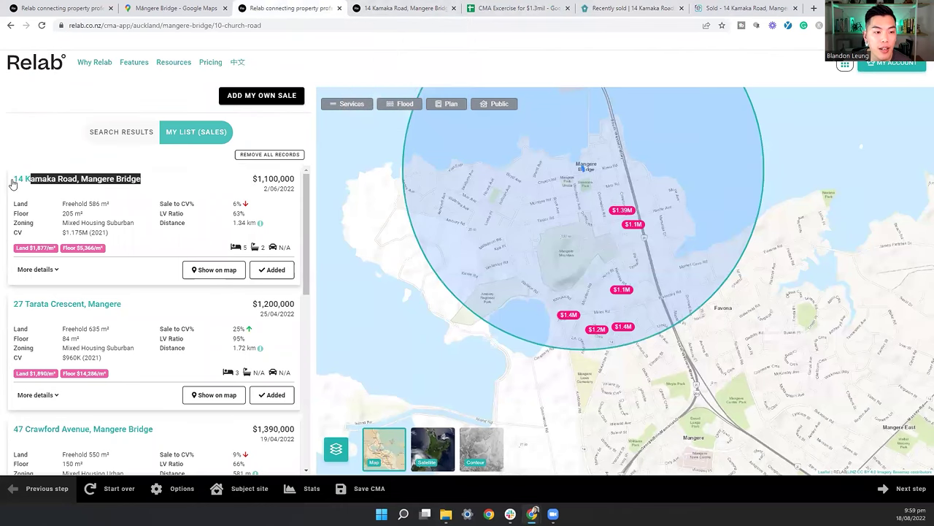
click(515, 8)
double_click(109, 161)
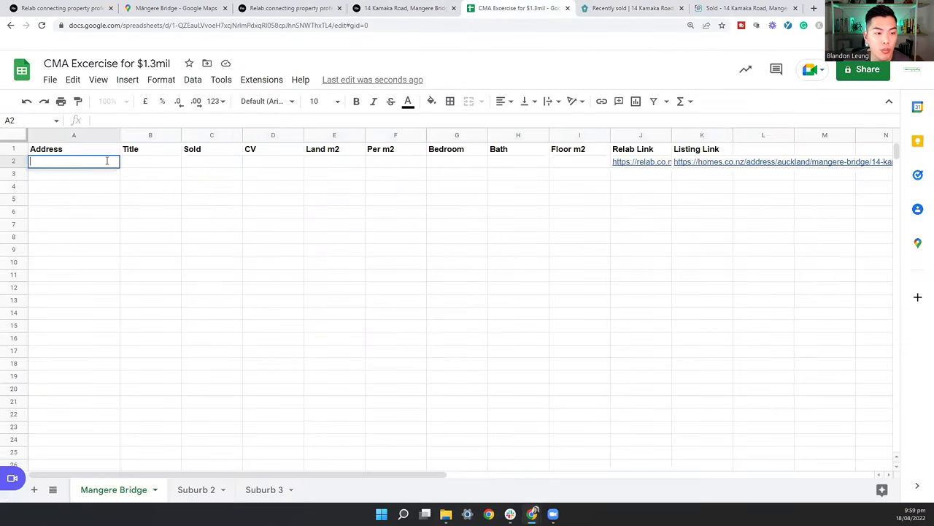
key(ctrl+v)
click(201, 170)
Step: Enter Freehold as the title in B2 and 586 land m2 in E2
click(149, 163)
text(F)
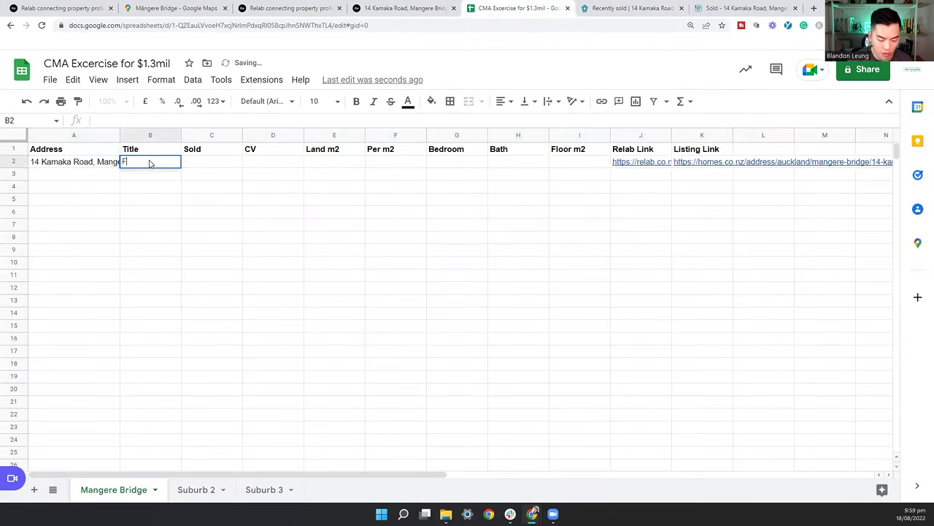
text(reehold)
key(Return)
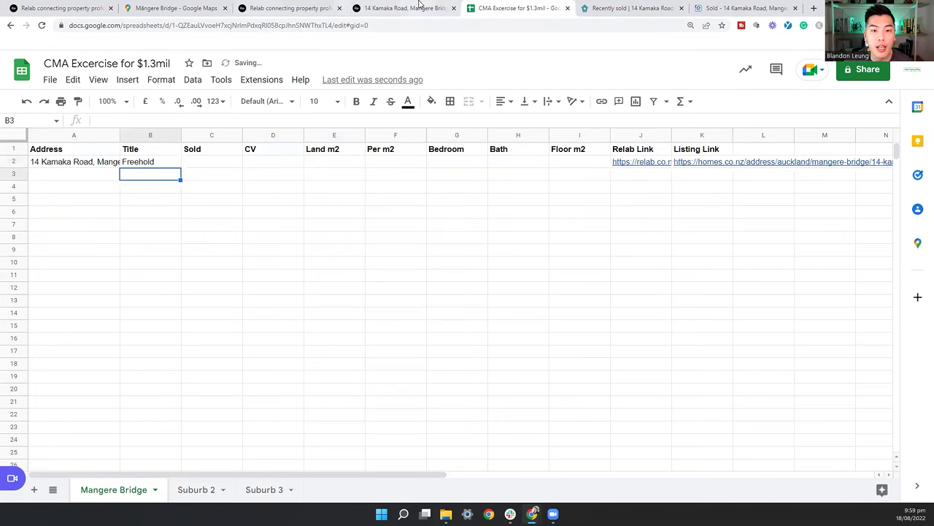
click(405, 8)
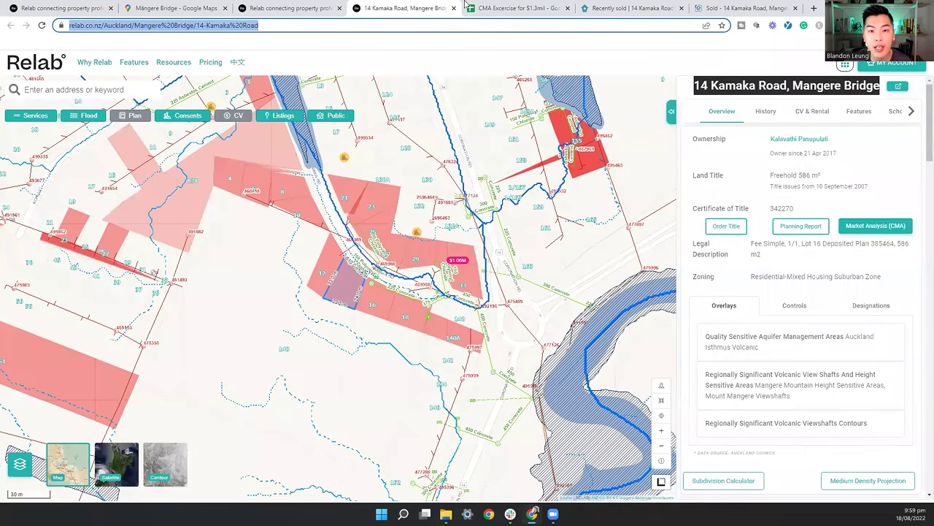
click(466, 6)
click(346, 163)
text(586)
key(Left)
key(Left)
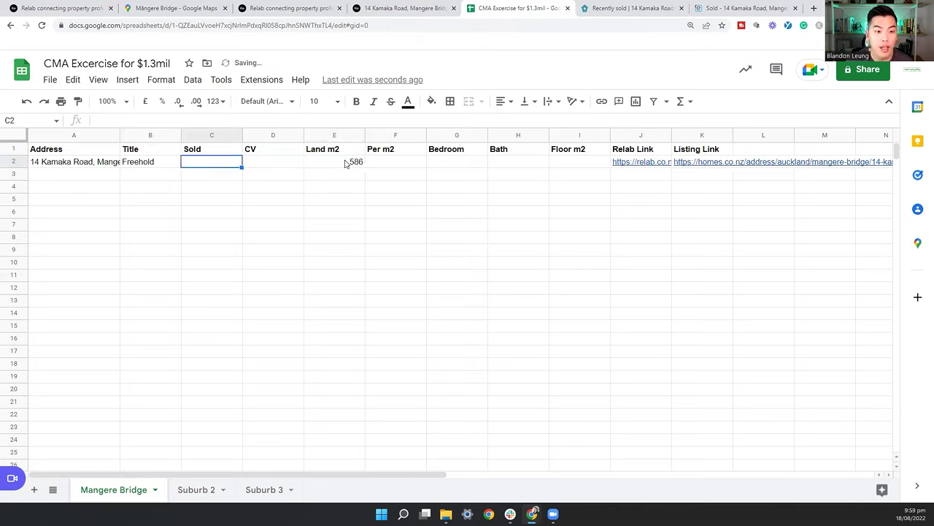
Step: Record the sold price 1100000 in C2 and CV 1175000 in D2
text(1100000)
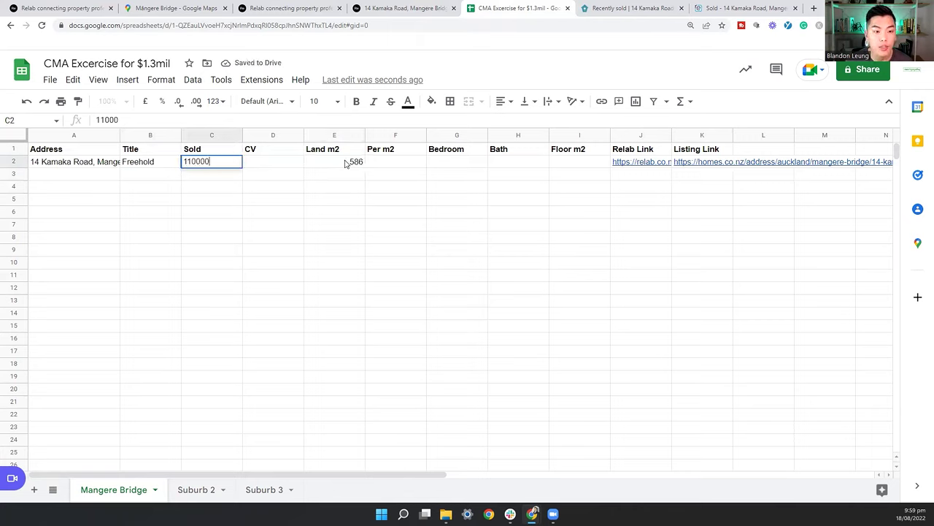
key(Tab)
text(11)
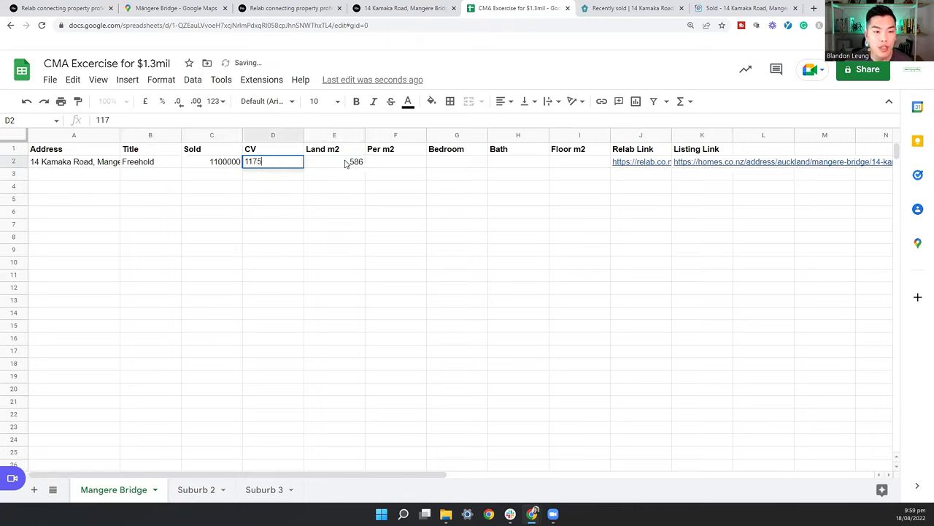
text(000)
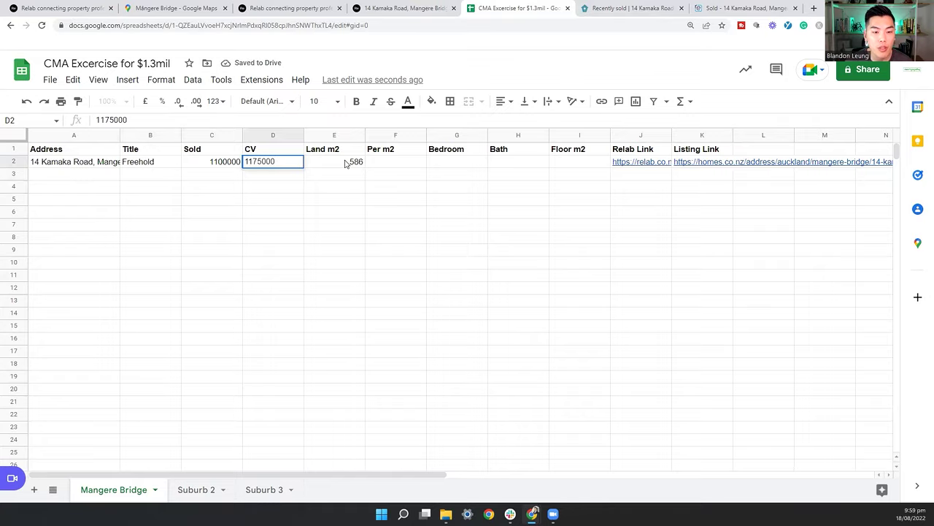
key(Return)
Step: Enter the price per m2 formula =C2/E2 in F2, giving £1,877.13
click(408, 164)
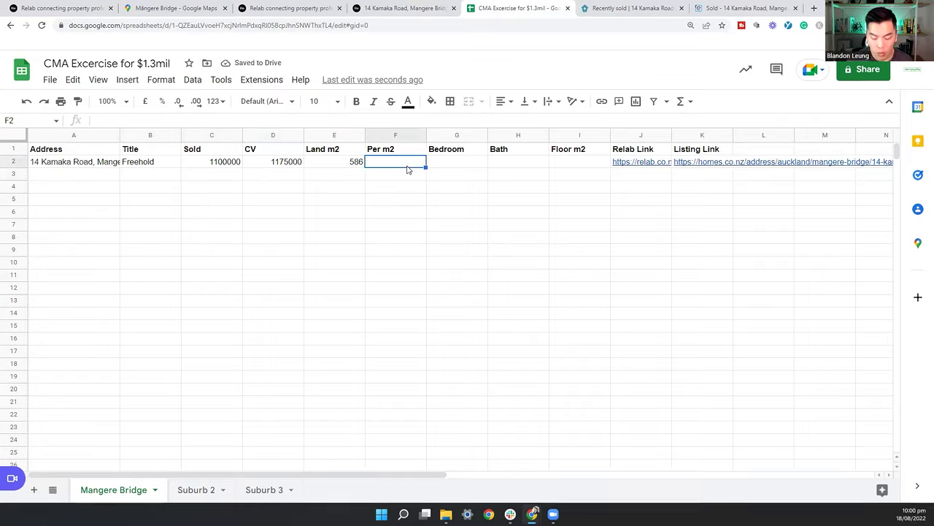
text(=)
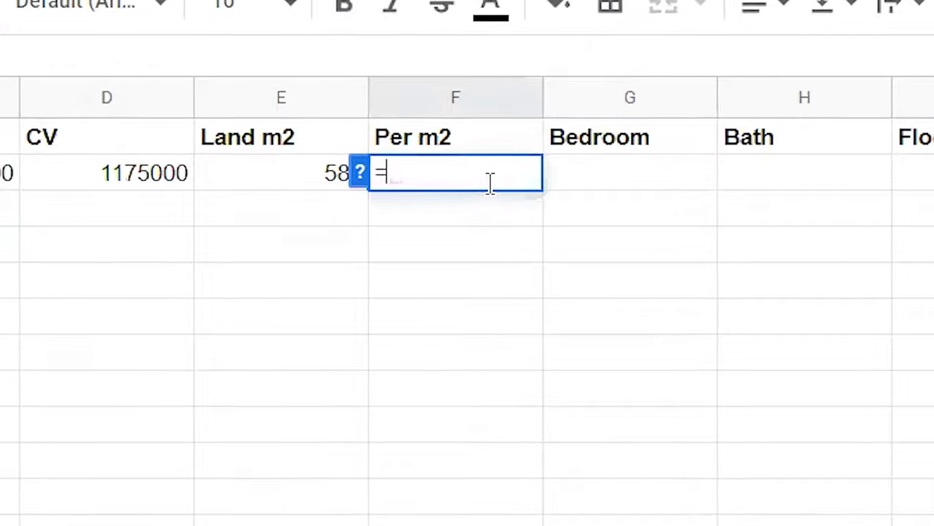
key(Left)
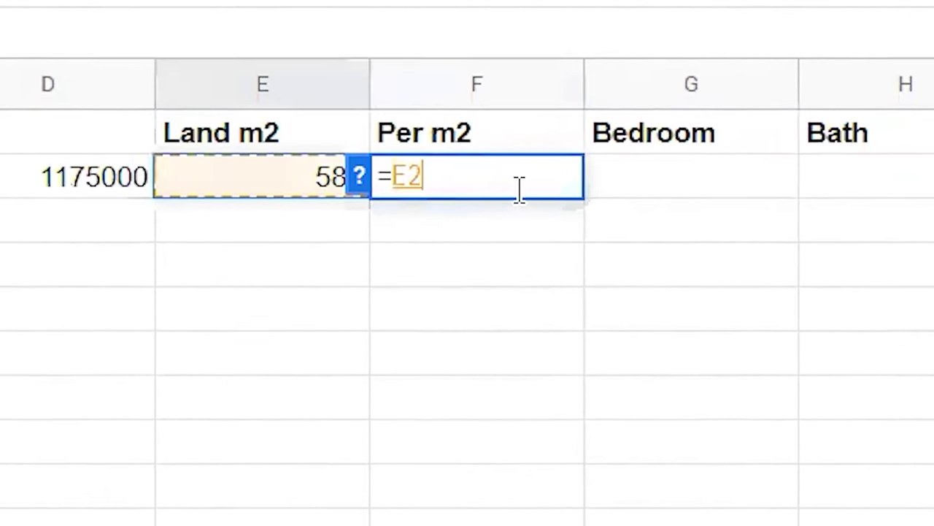
key(Left)
key(Left)
text(/)
key(Left)
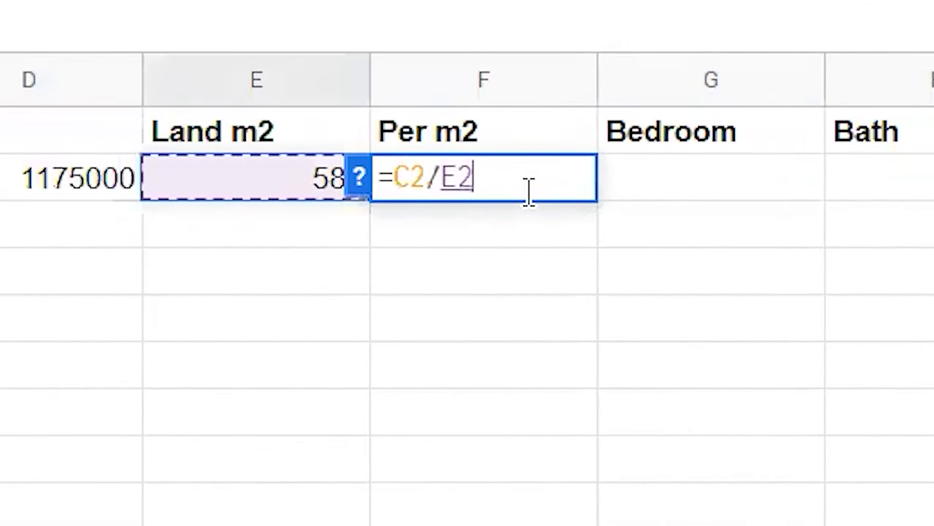
key(Return)
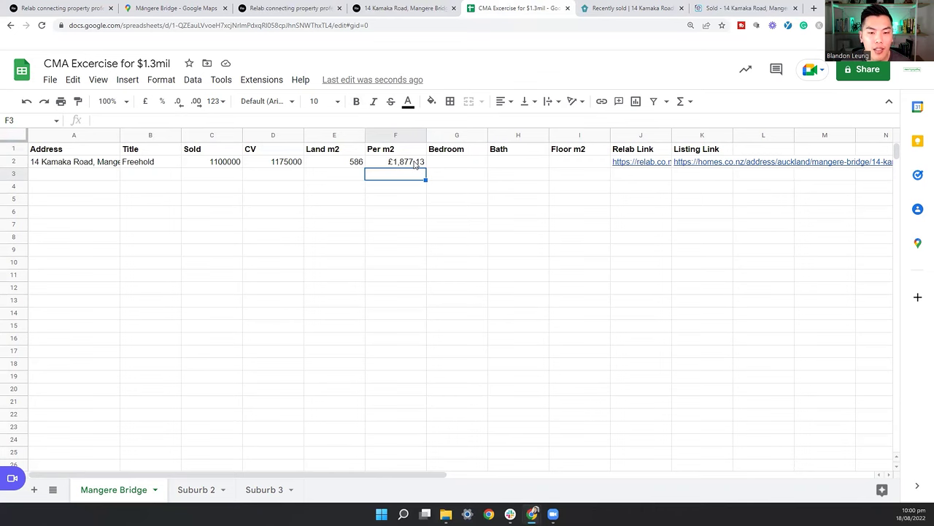
click(416, 164)
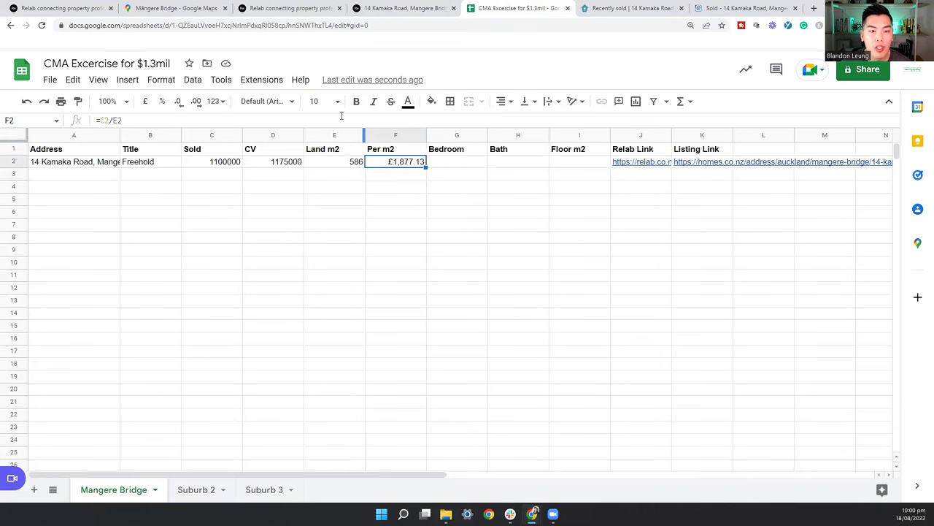
Step: Fill in 5 bedrooms, 2 baths and 205 floor m2 from the Relab details
click(471, 168)
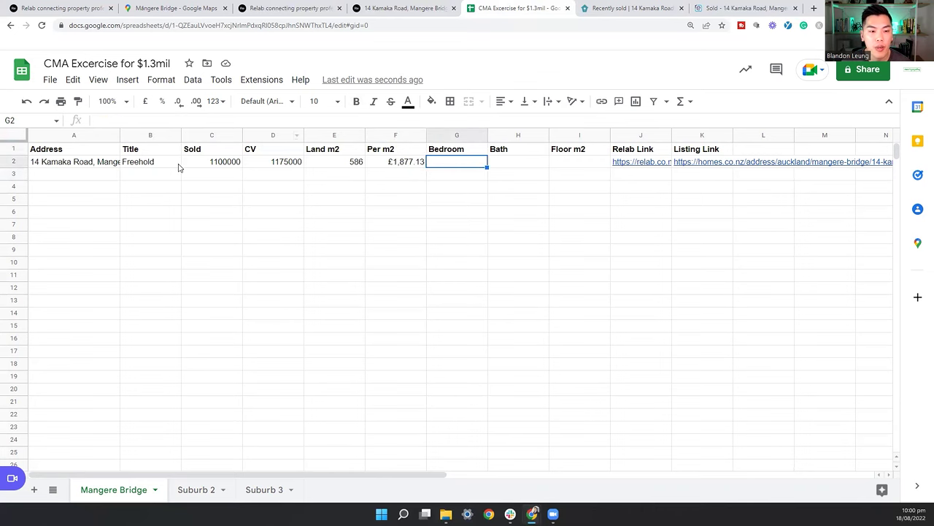
click(405, 8)
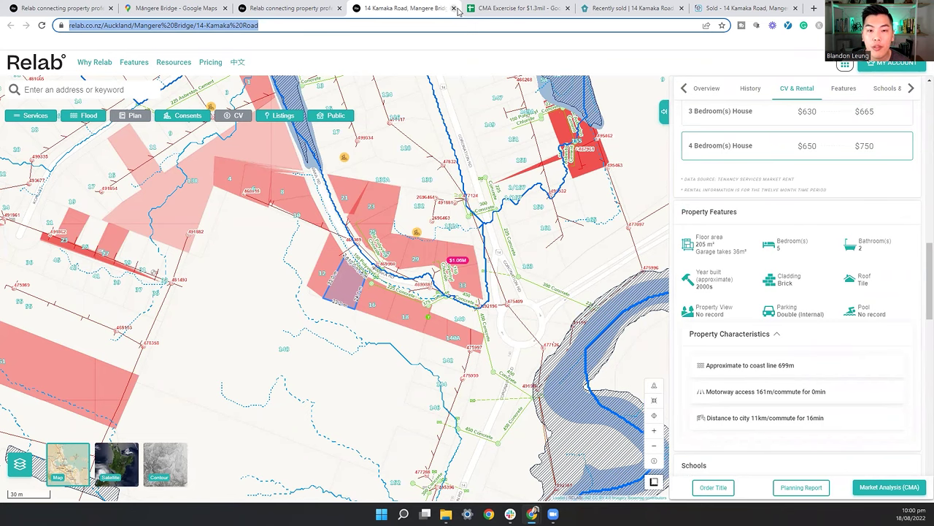
click(524, 8)
text(5)
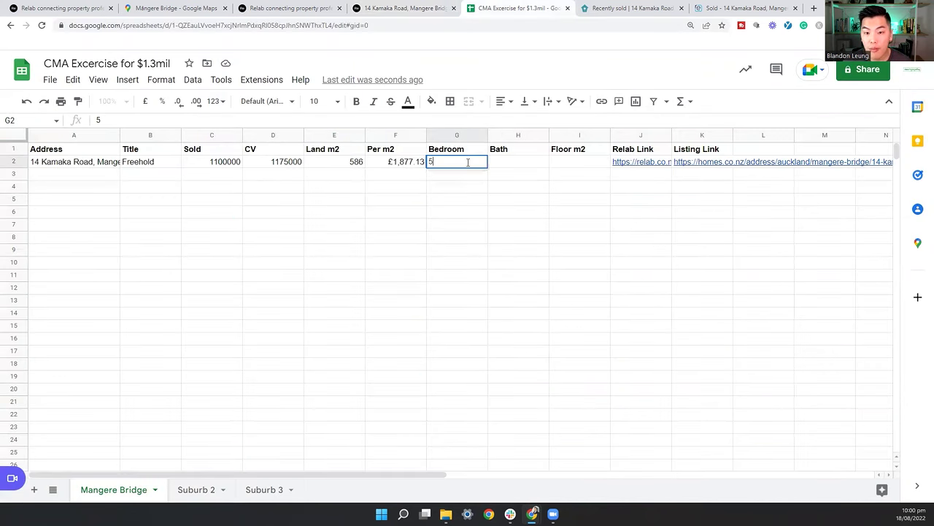
key(Tab)
text(2)
key(Tab)
text(205)
key(Return)
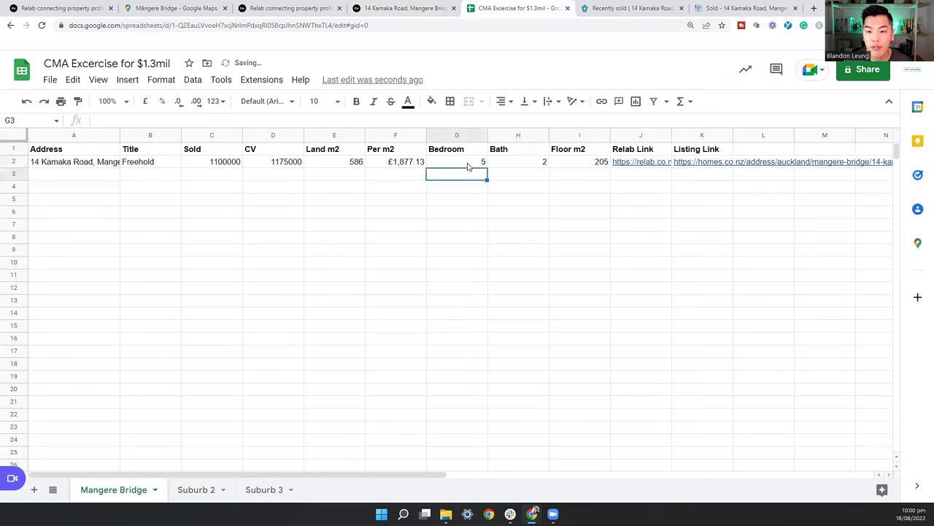
click(289, 8)
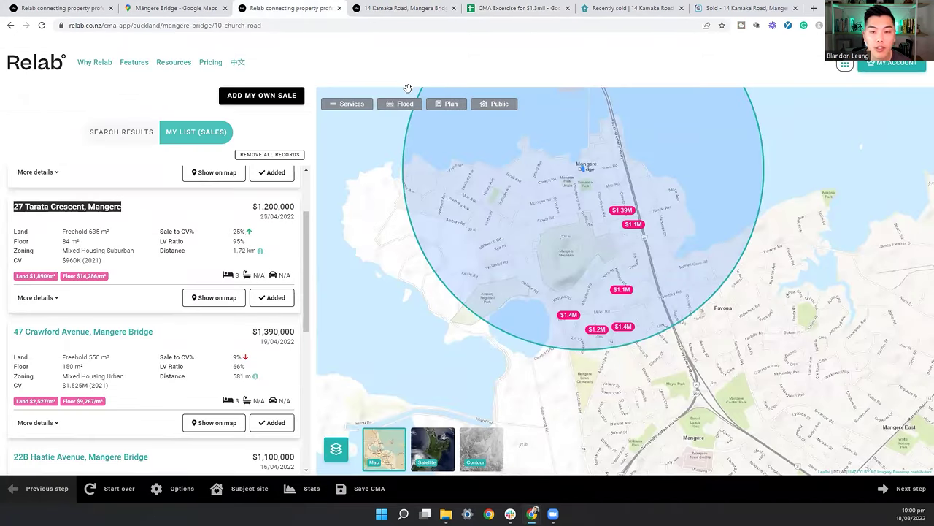
click(405, 8)
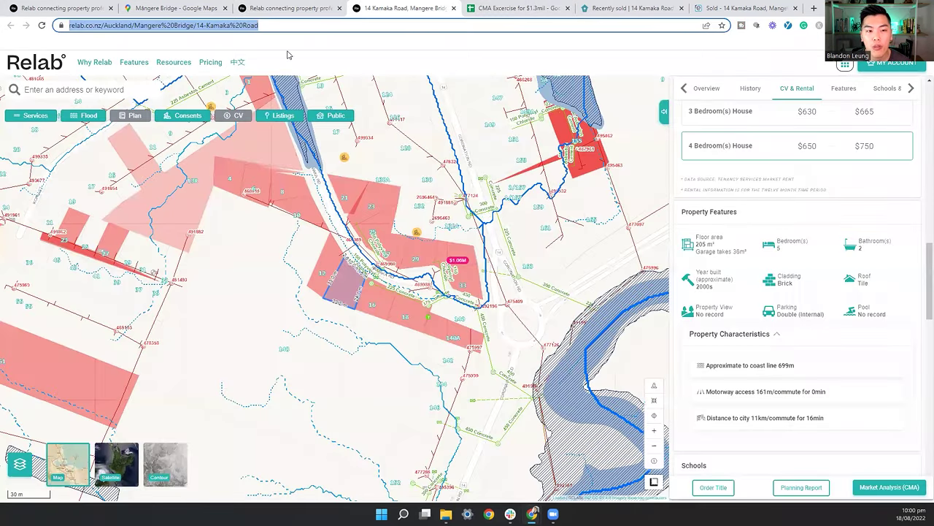
click(292, 8)
click(86, 201)
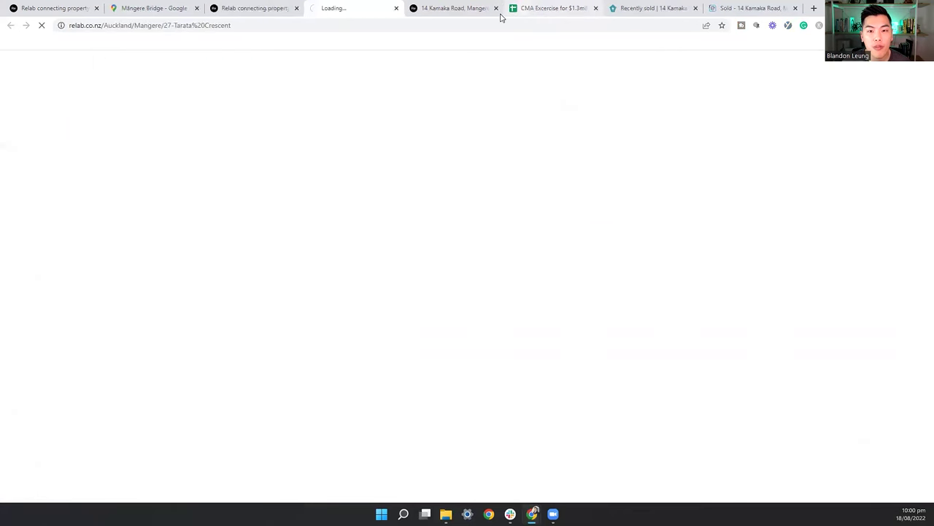
click(495, 8)
click(542, 8)
click(475, 26)
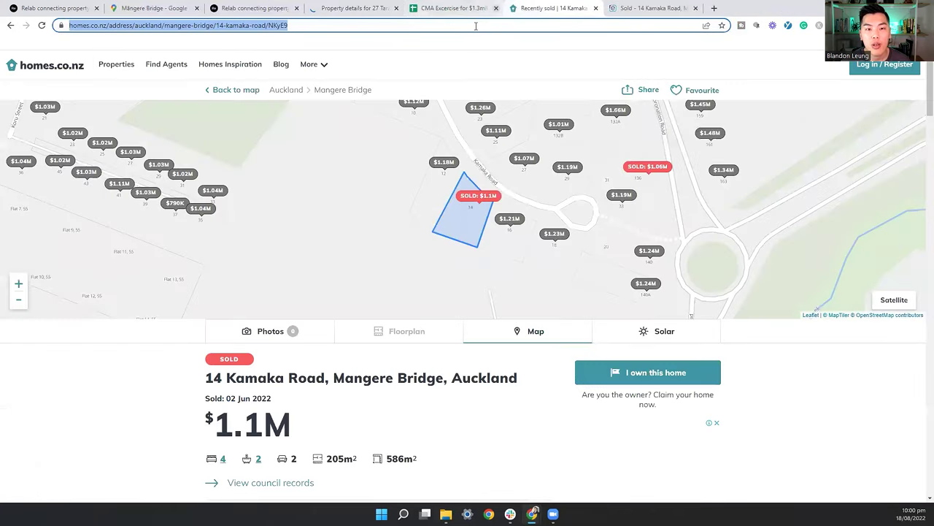
key(Return)
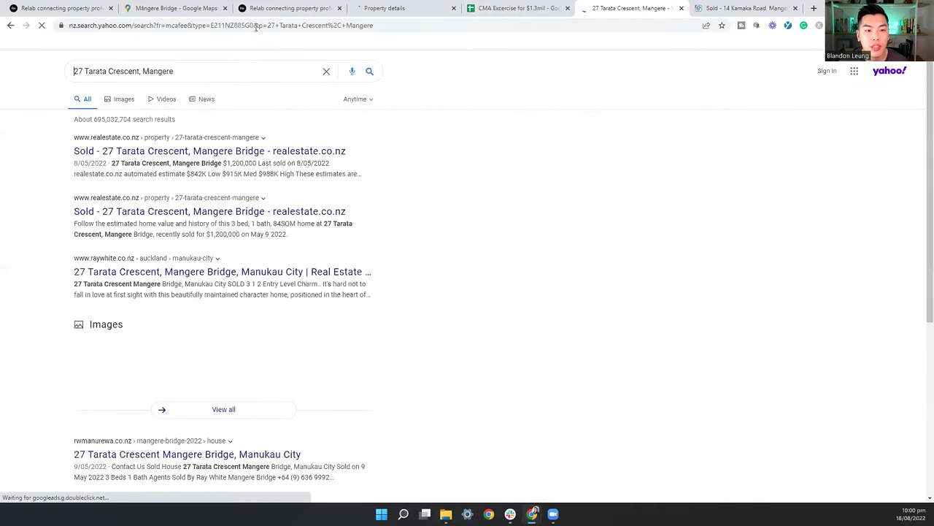
click(257, 26)
text(go)
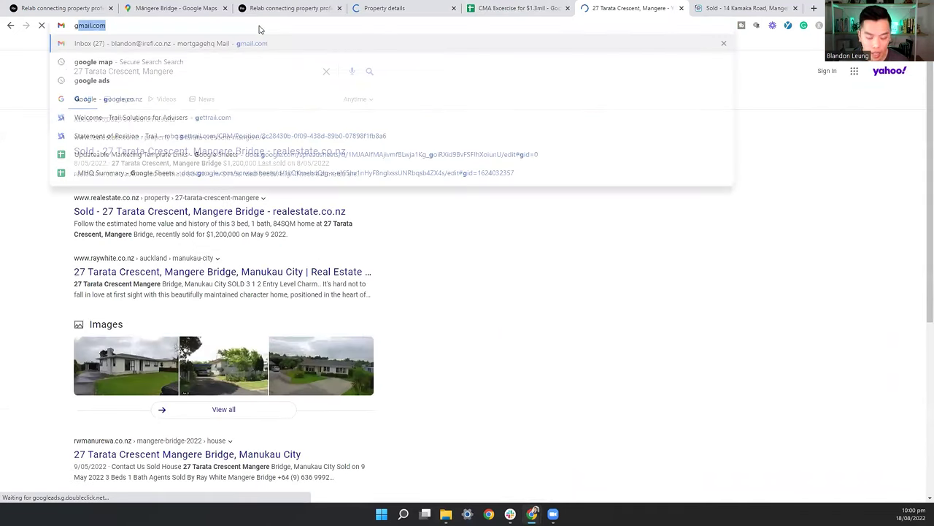
text(o)
key(Return)
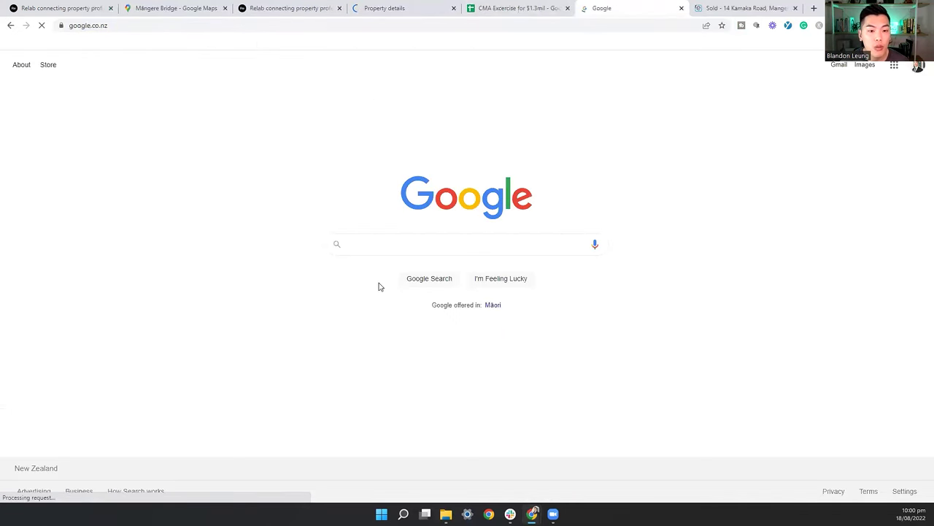
key(Return)
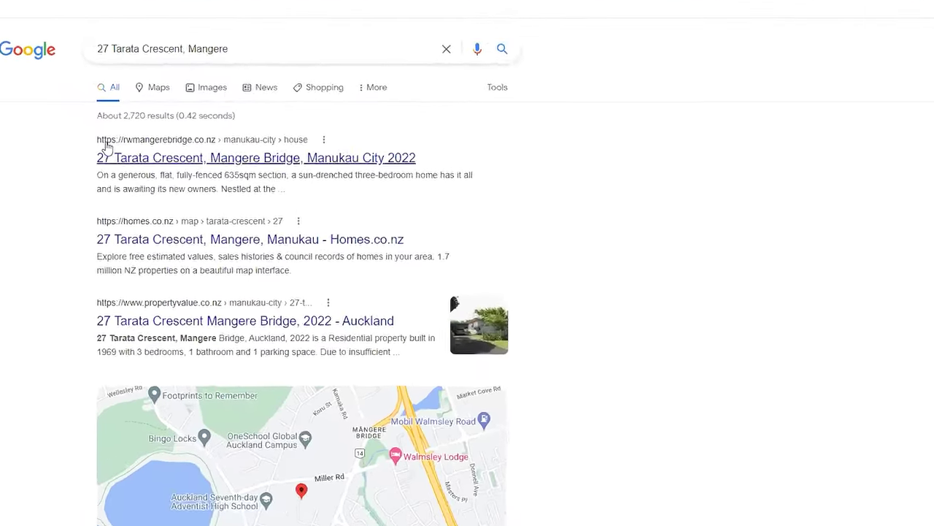
right_click(142, 161)
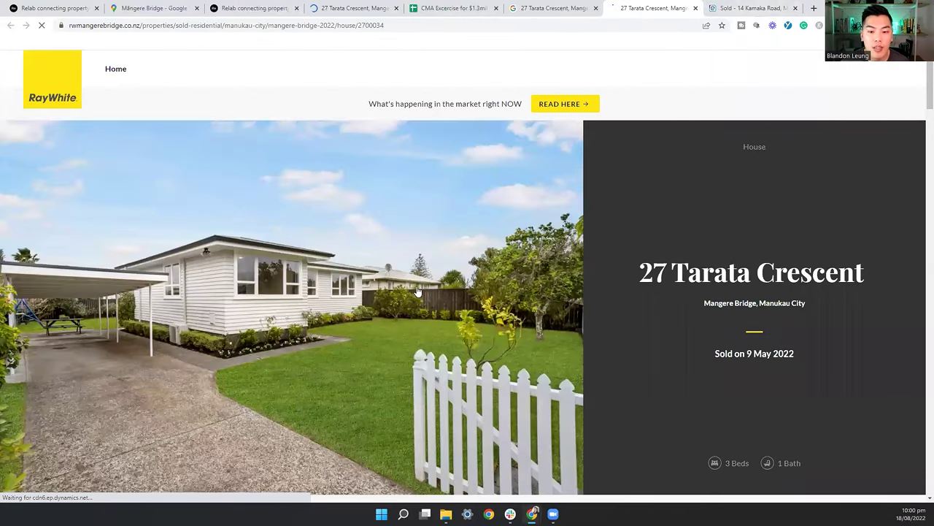
scroll(510, 175, down, 1)
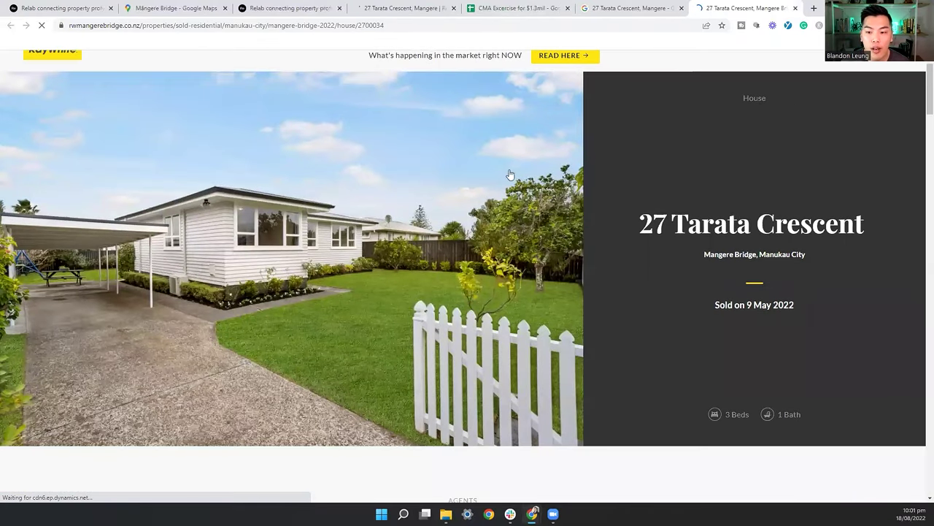
click(408, 8)
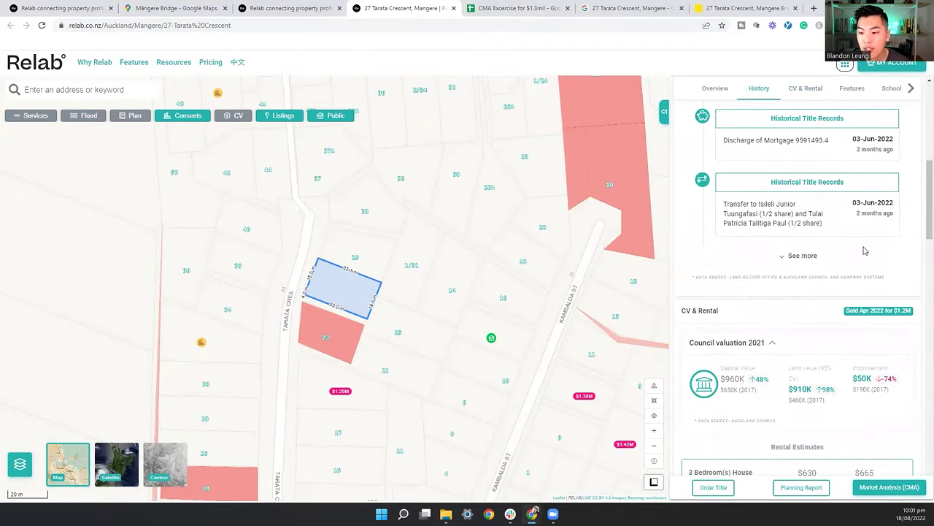
click(745, 8)
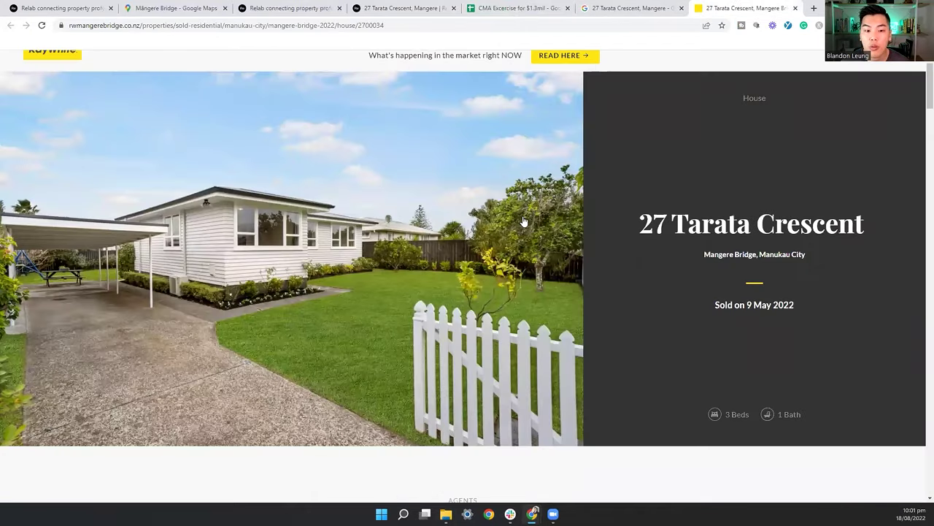
click(466, 259)
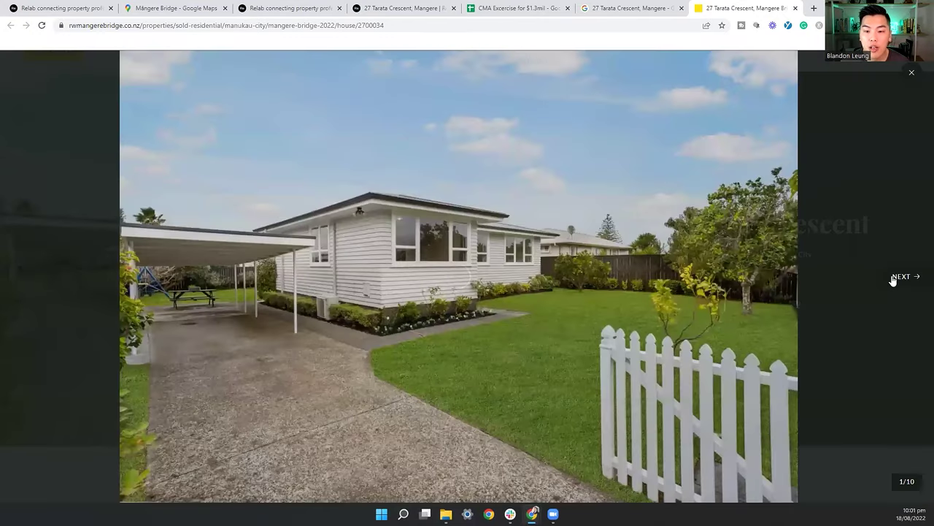
click(893, 279)
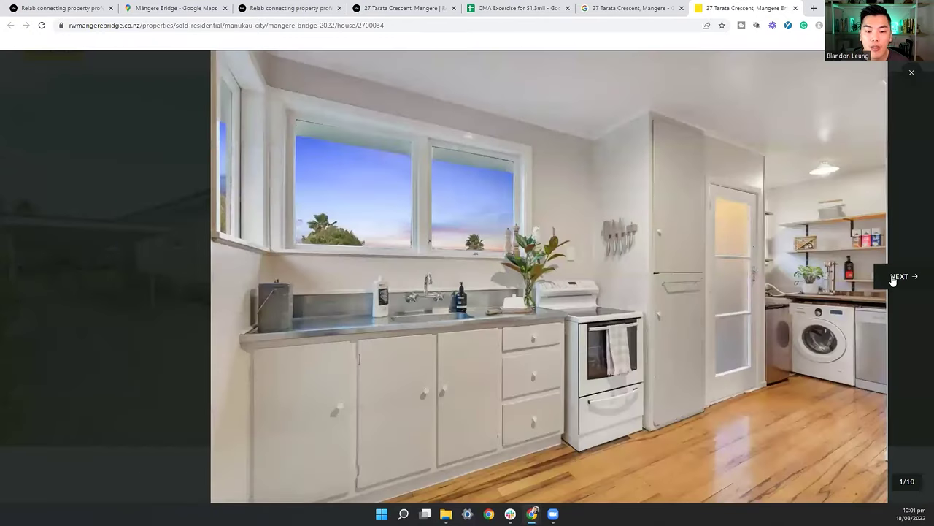
click(892, 278)
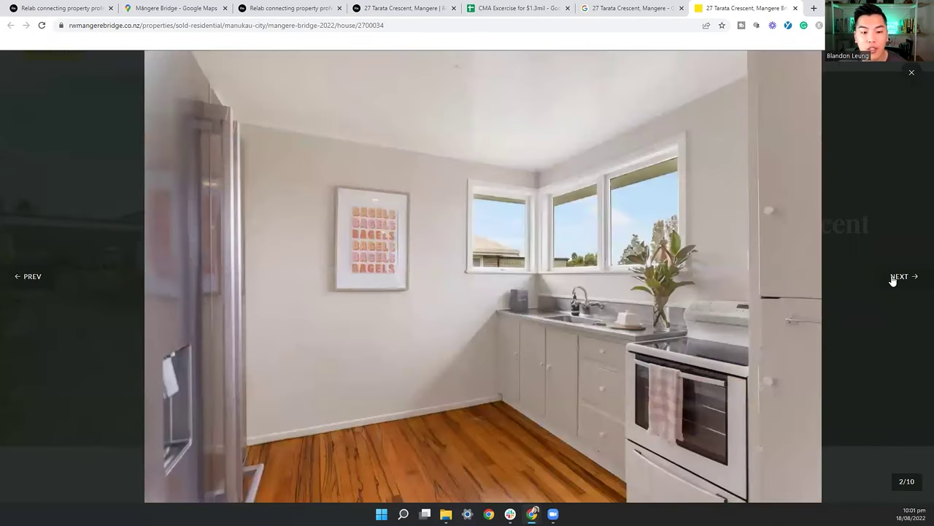
click(892, 279)
Step: Finish the photo gallery and copy the Ray White listing's web address
click(892, 279)
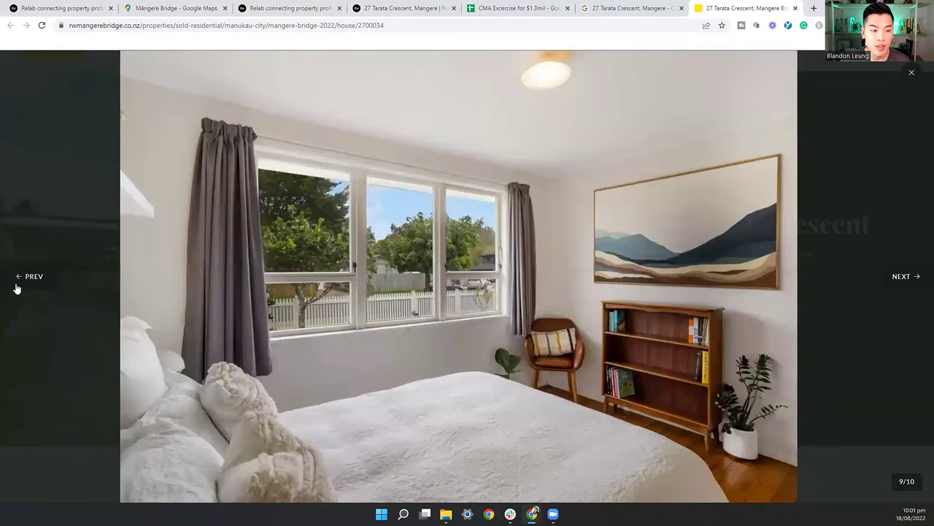
click(16, 284)
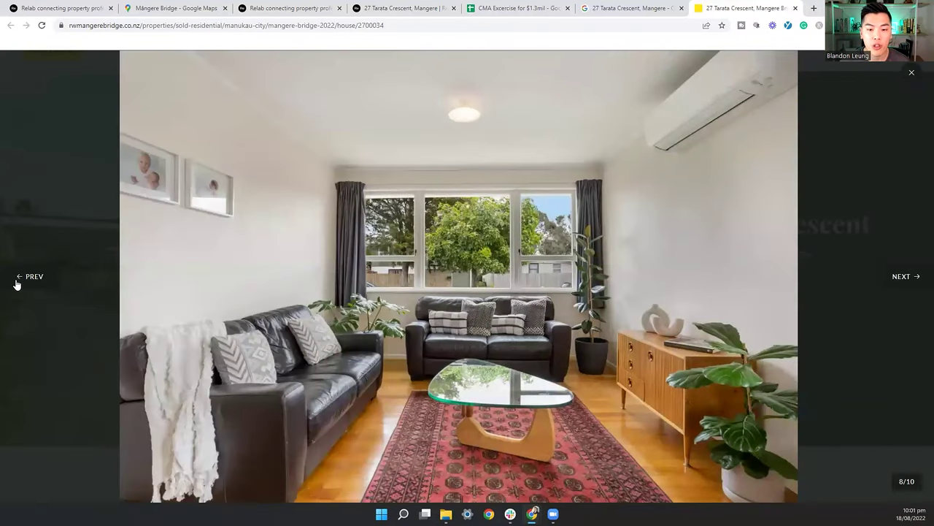
click(15, 282)
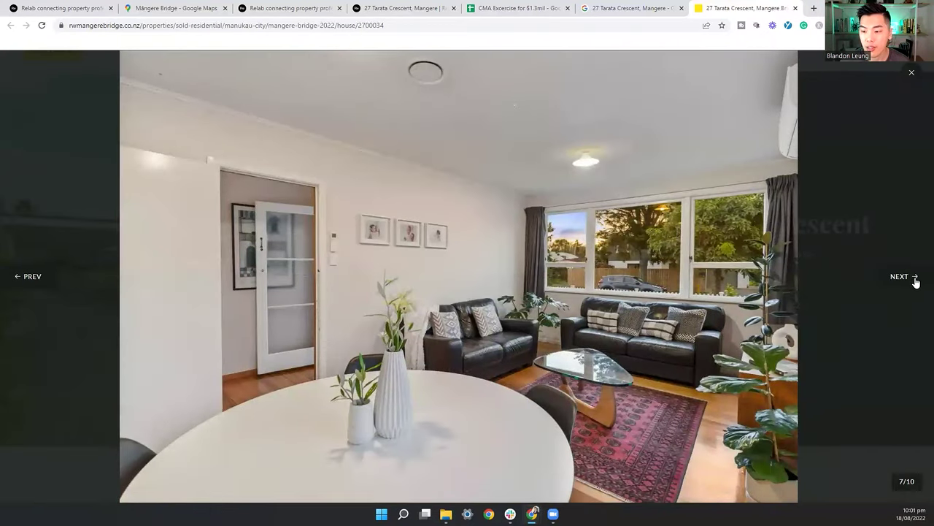
click(912, 71)
click(521, 23)
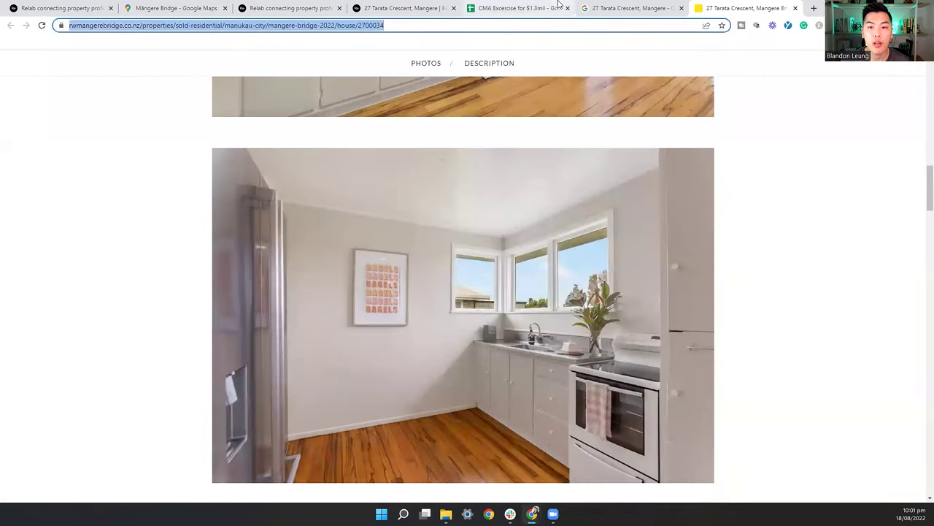
click(517, 8)
Step: Paste the Ray White listing link into K3 and the Relab page link into J3
click(680, 180)
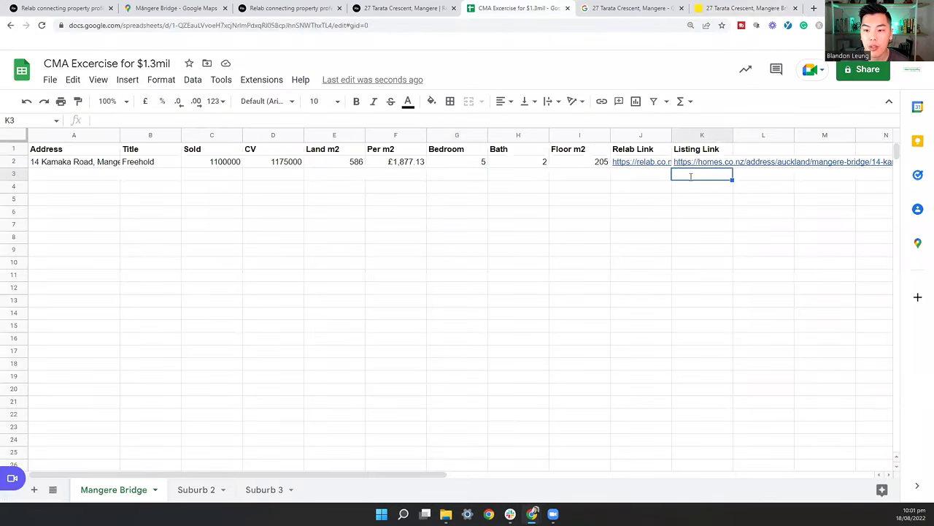
text(https://www.mangerebridge.co.nz/properties/sold-residential/mangere/mangere-bridge/2022/house/2760034)
click(649, 178)
click(409, 8)
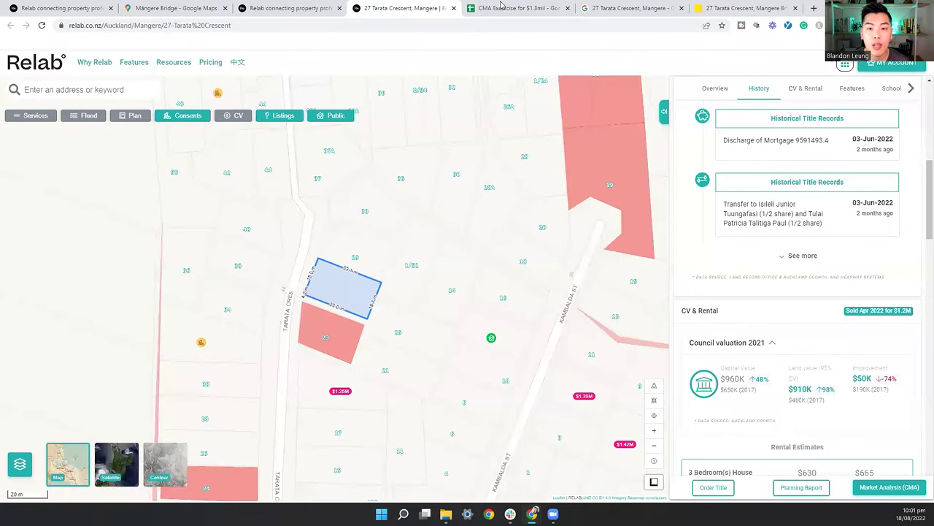
key(ctrl+l)
key(ctrl+c)
click(517, 8)
key(ctrl+v)
key(ctrl+l)
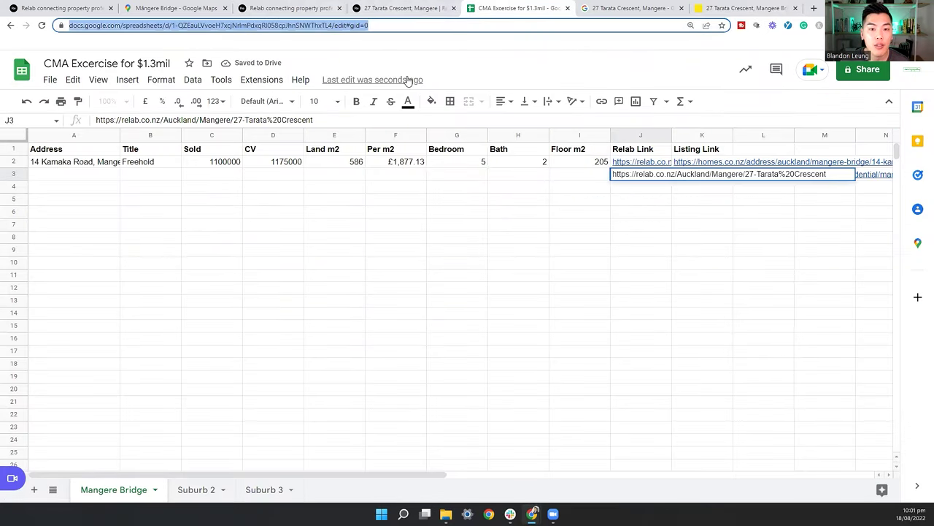
click(405, 8)
key(ctrl+Tab)
click(75, 175)
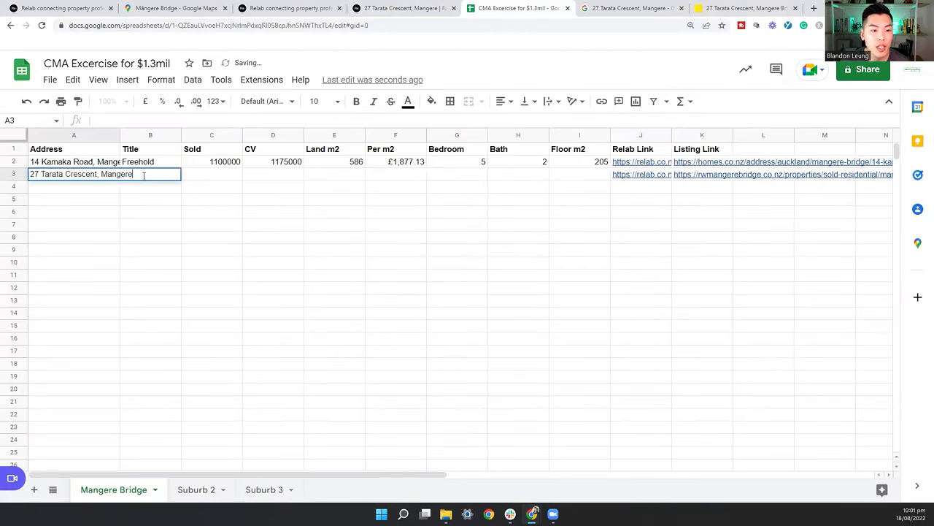
key(Tab)
text(F)
key(Escape)
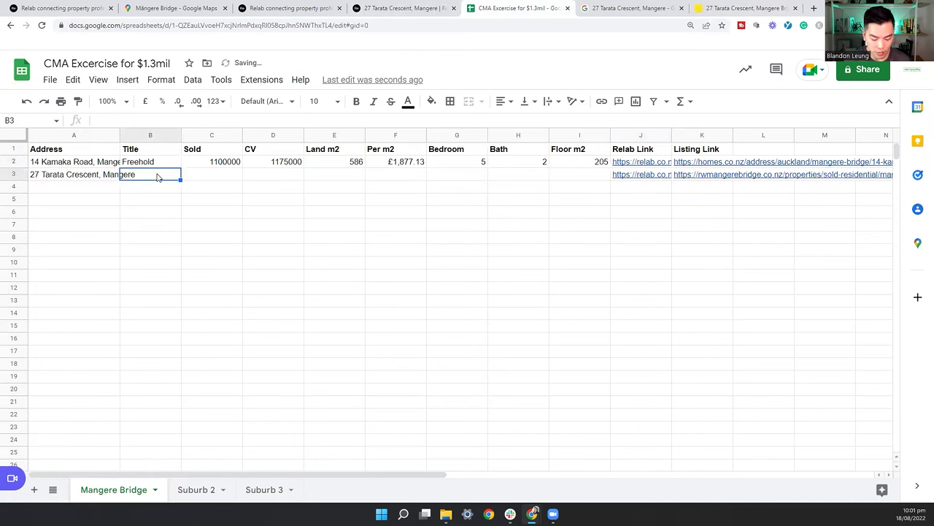
Step: Record the sold price 1200000 and CV 960000 for row 3
key(ctrl+shift+Tab)
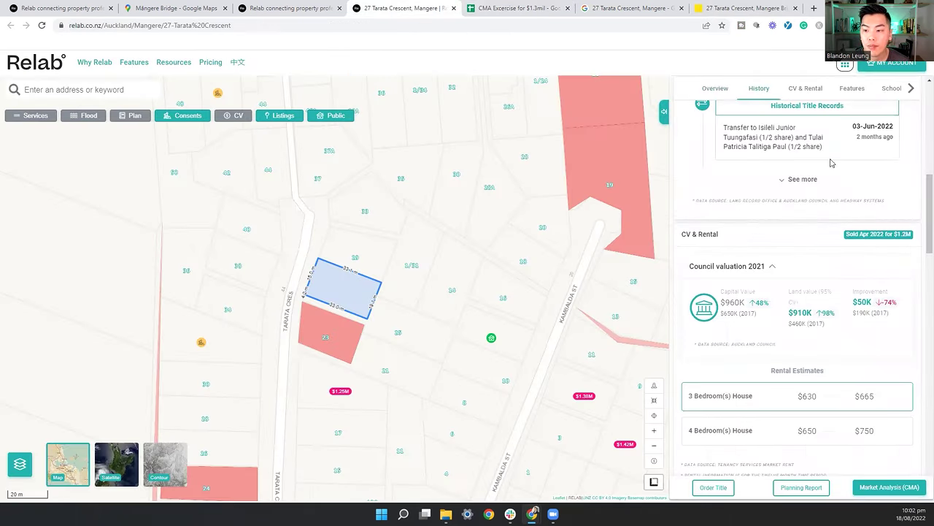
click(470, 6)
click(275, 183)
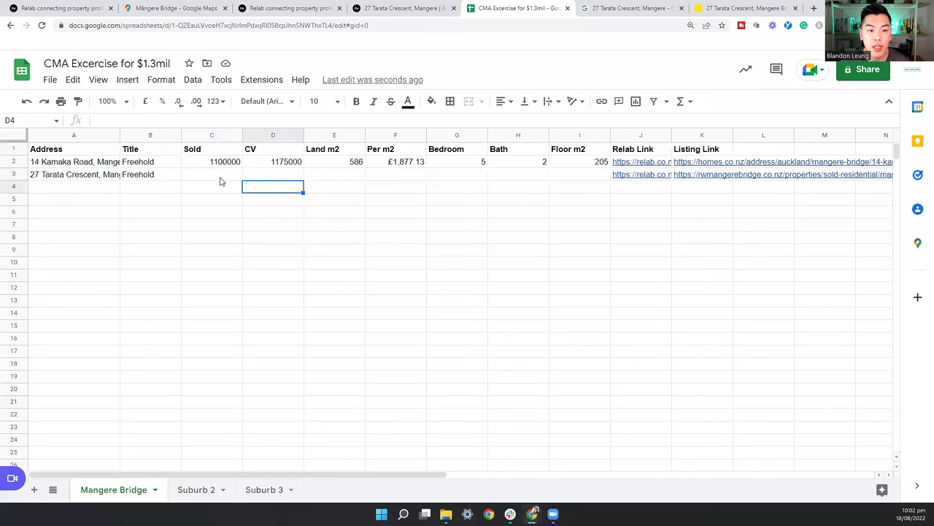
click(221, 181)
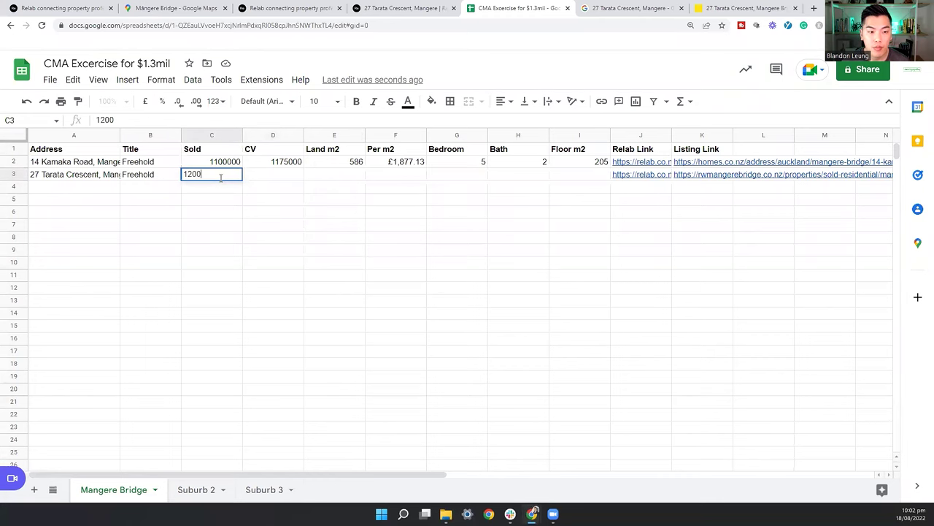
text(1200000)
key(Tab)
click(422, 5)
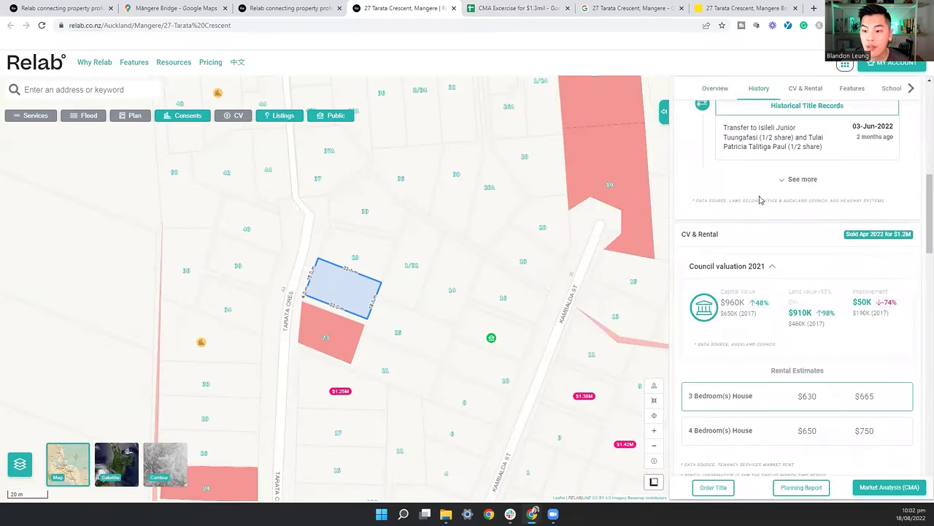
click(518, 7)
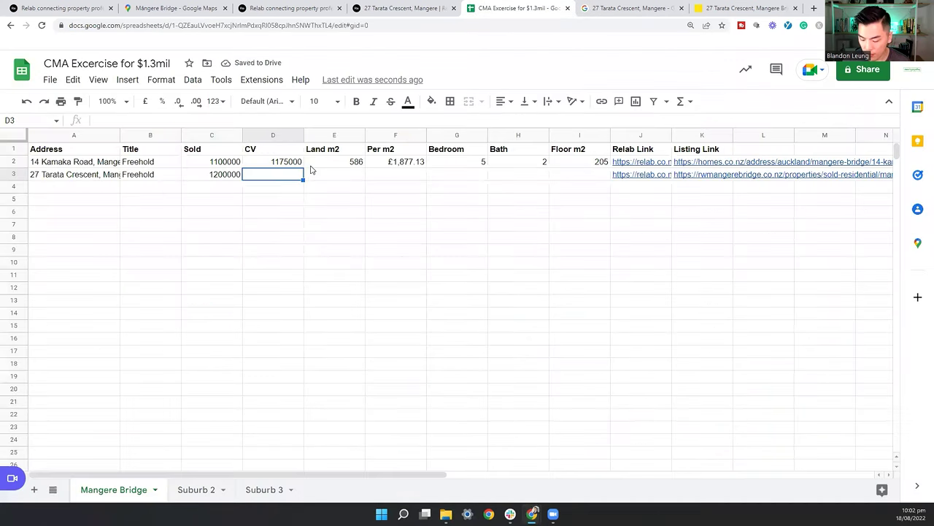
text(960000)
key(Tab)
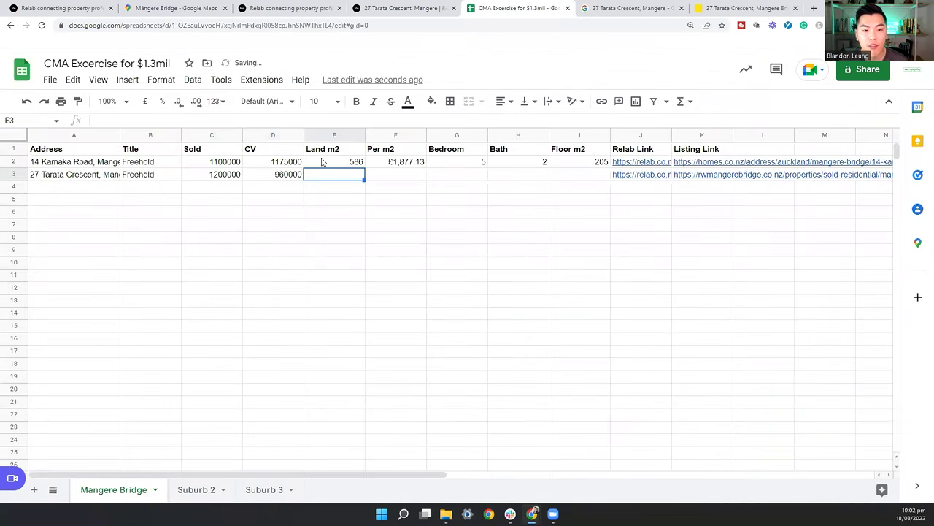
Step: Enter 635 land m2 and copy the Per m2 formula down from F2 to F3
click(405, 7)
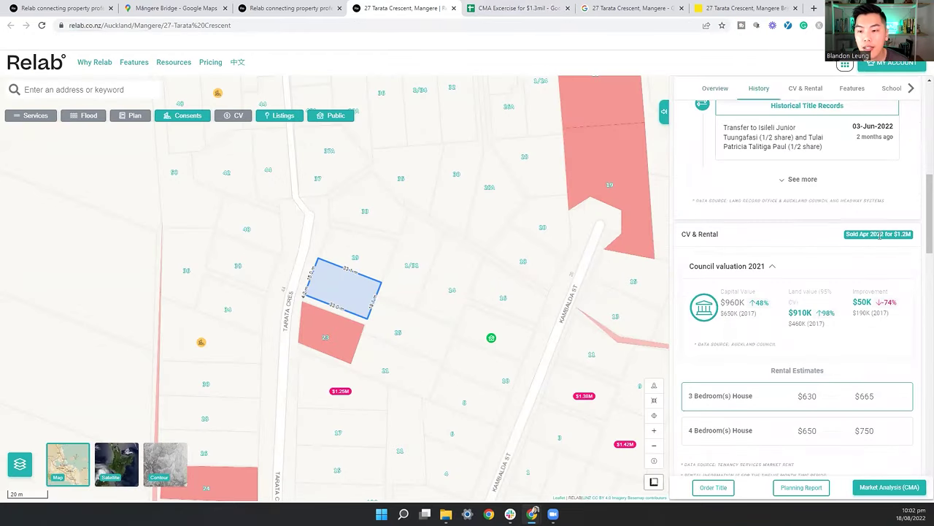
scroll(878, 251, up, 3)
scroll(880, 253, down, 5)
scroll(879, 251, up, 5)
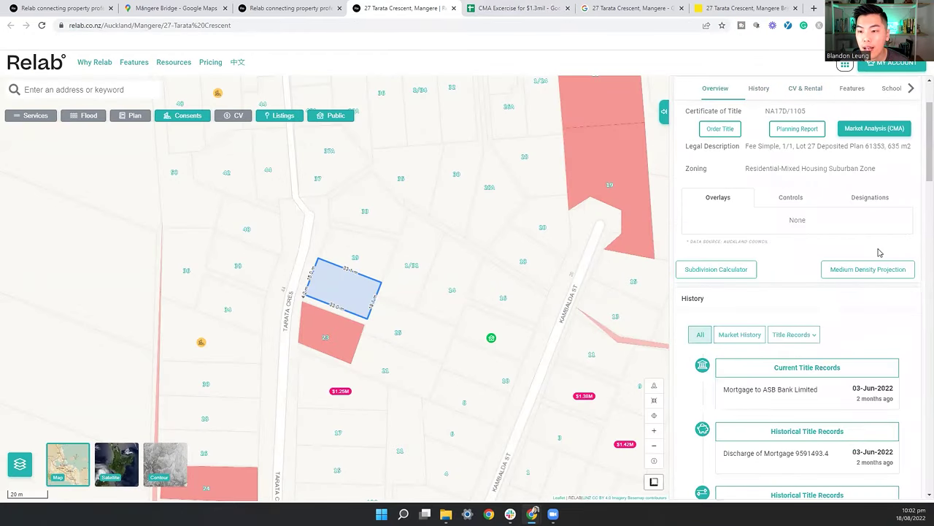
click(514, 8)
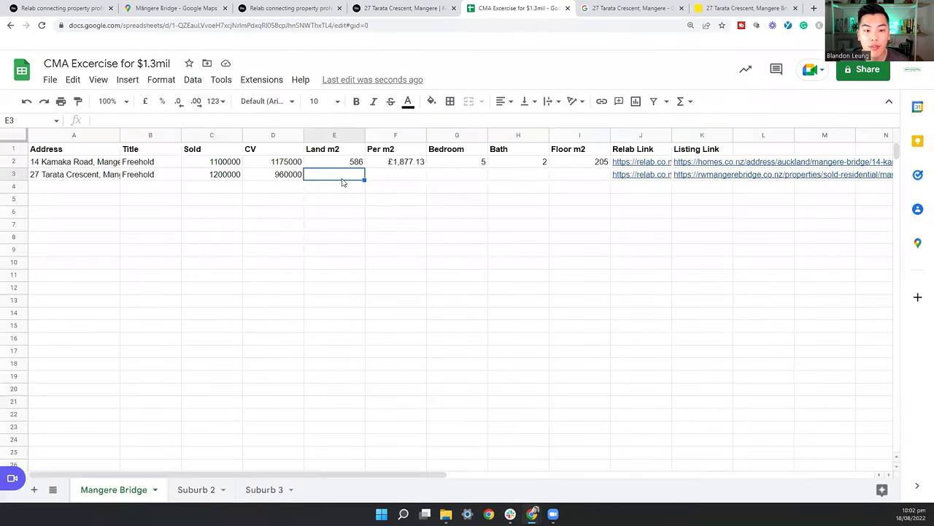
text(635)
click(418, 162)
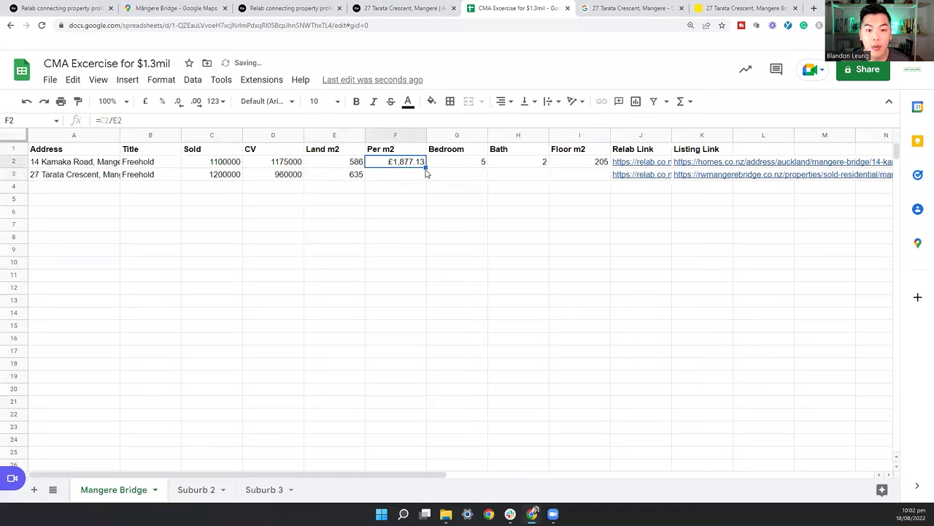
drag(425, 168, 423, 177)
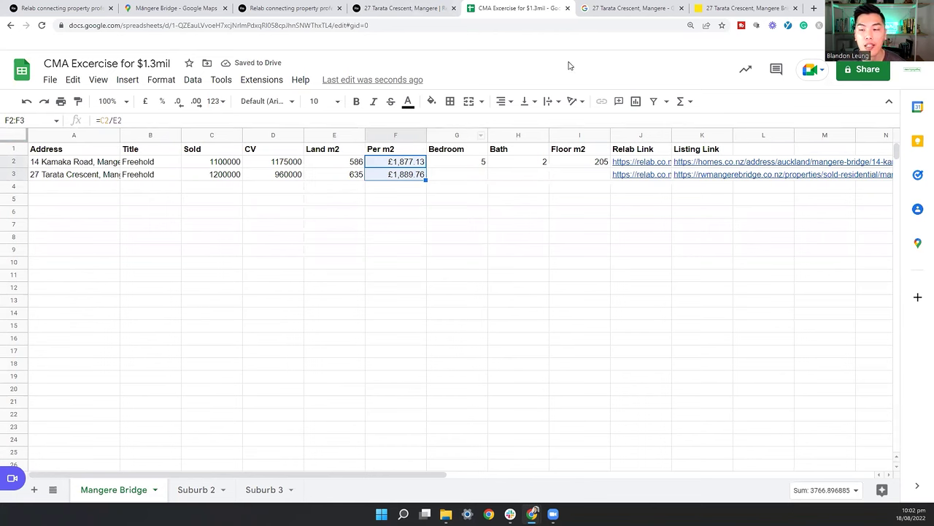
Step: Fill in 3 bedrooms, 1 bath and 84 floor m2 after checking the listings
click(720, 8)
scroll(700, 164, down, 15)
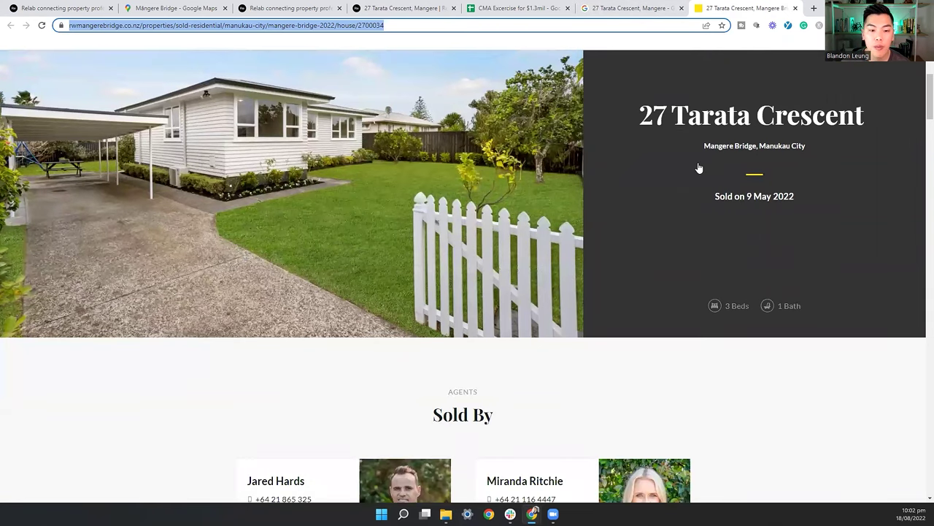
scroll(577, 157, down, 4)
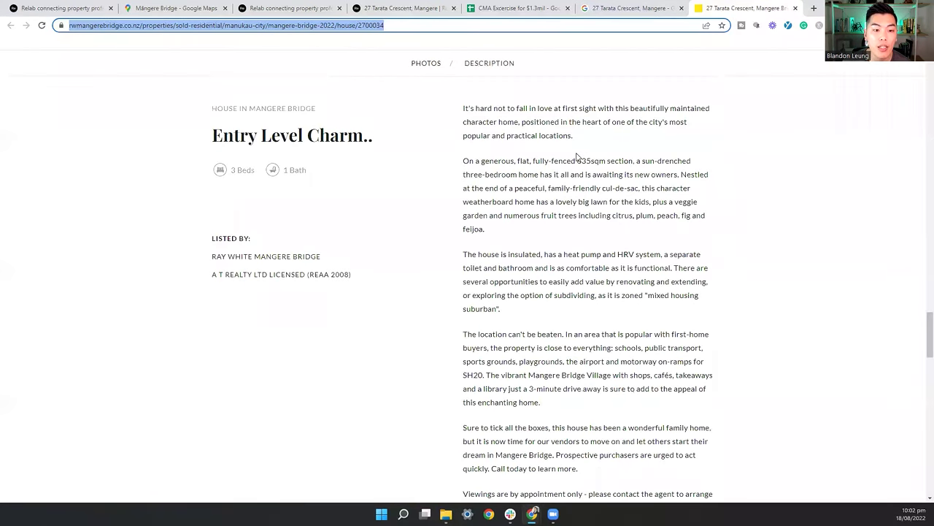
key(ctrl+4)
scroll(875, 276, down, 15)
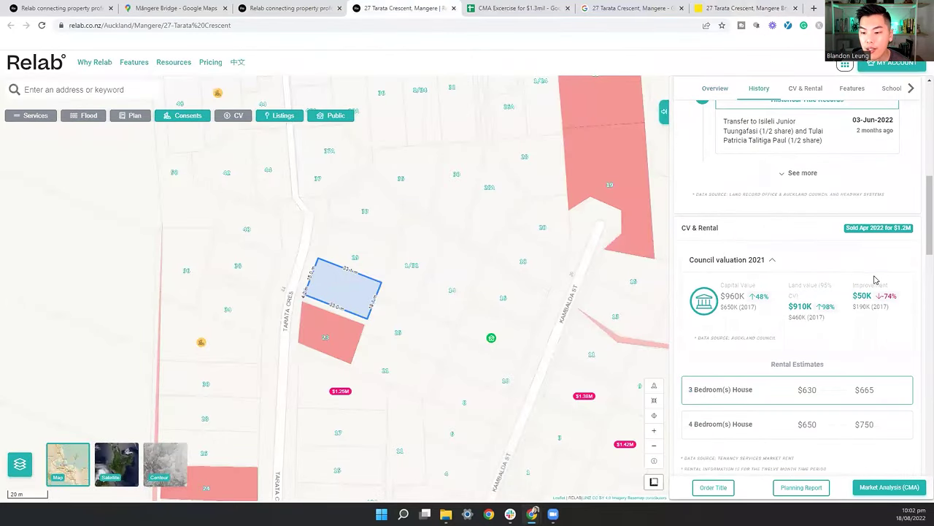
scroll(875, 275, down, 2)
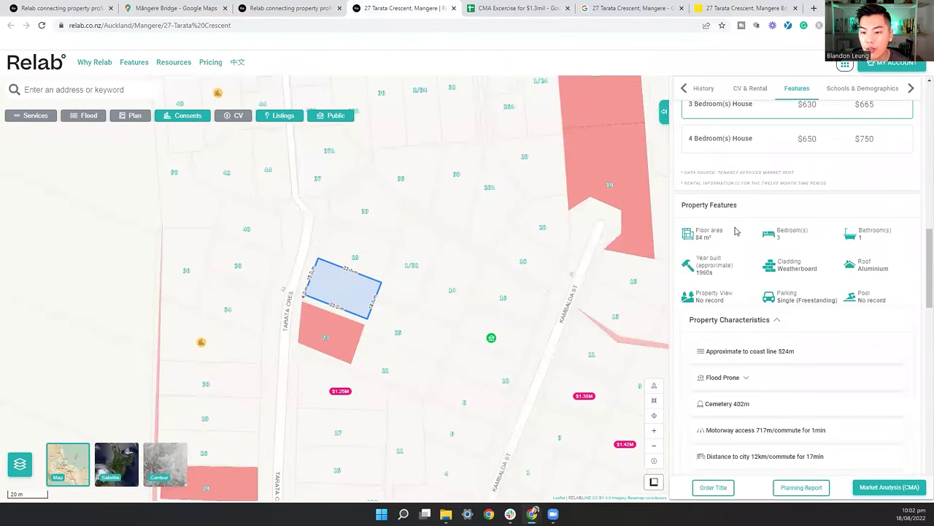
click(514, 9)
click(468, 175)
text(3)
key(Tab)
text(1)
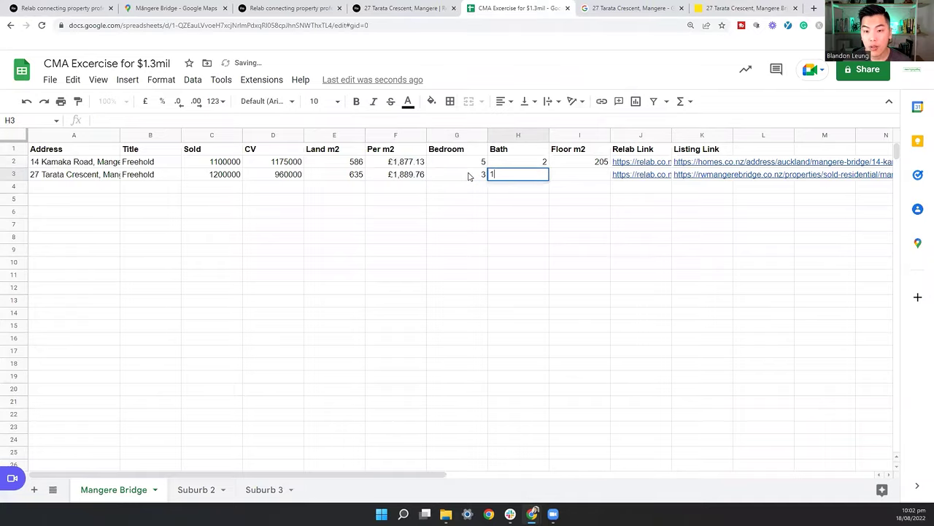
key(Tab)
text(84)
key(Tab)
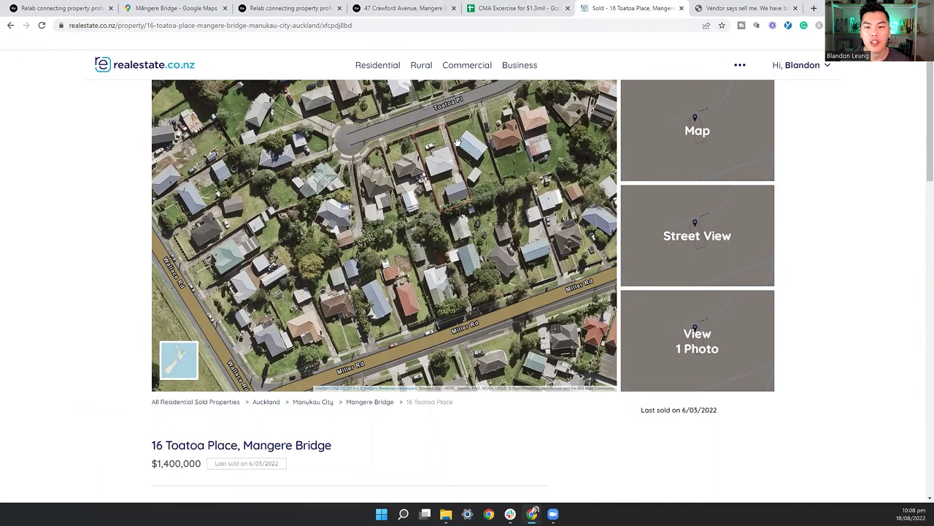
Step: Skim the Bridge Realty listing page
click(745, 8)
scroll(524, 210, down, 2)
scroll(445, 210, down, 1)
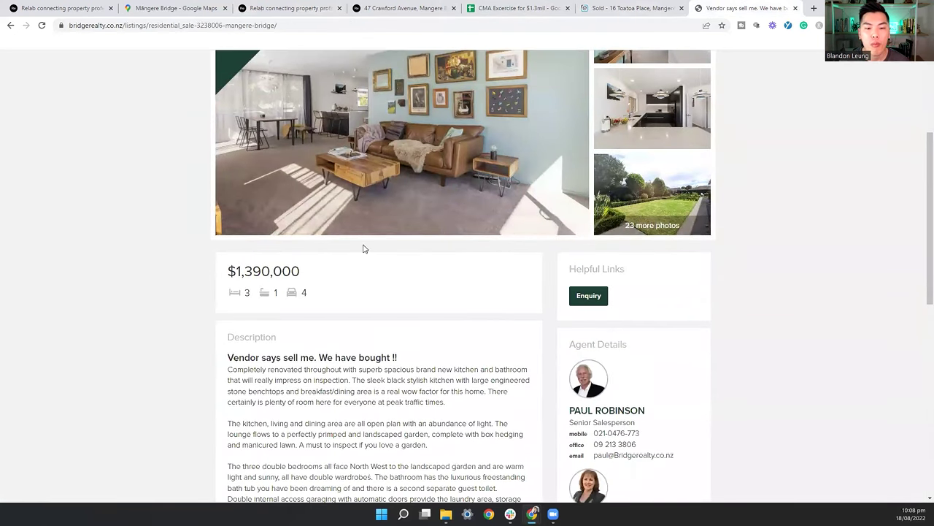
scroll(456, 219, up, 3)
key(ctrl+shift+Tab)
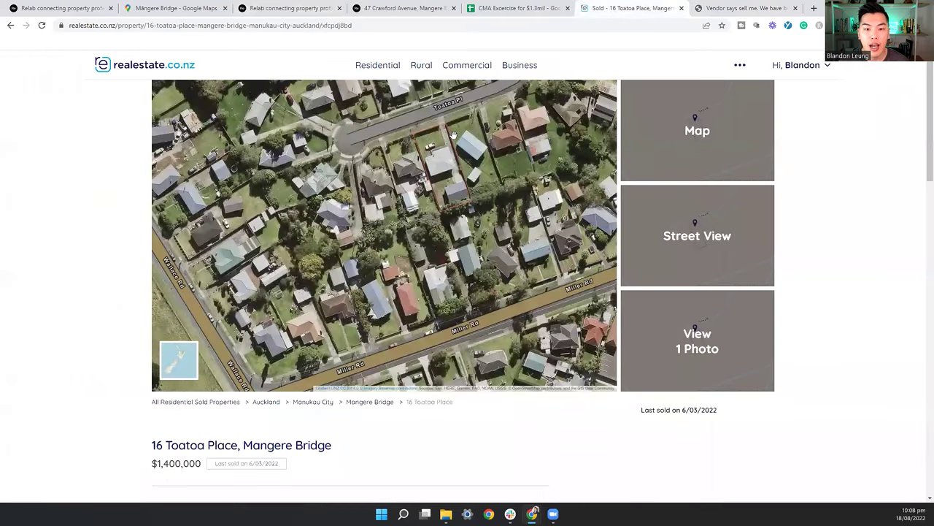
click(728, 5)
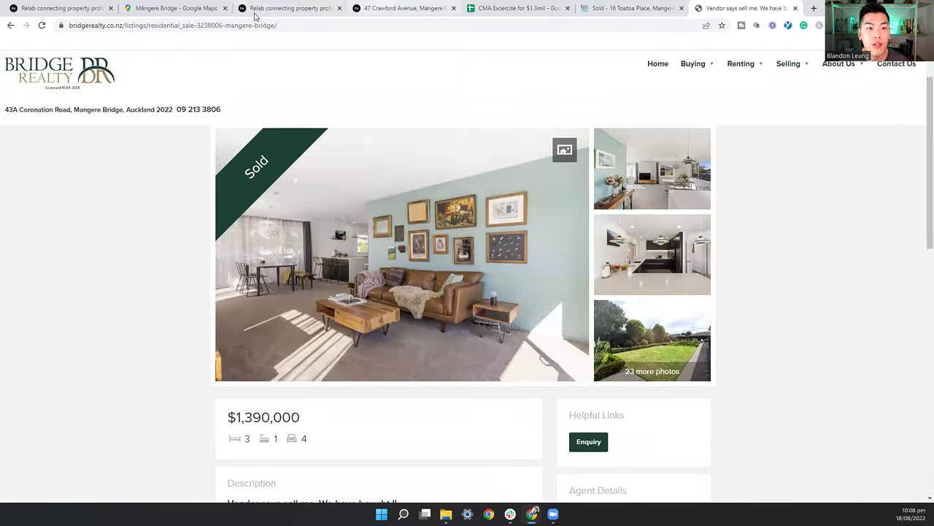
click(146, 8)
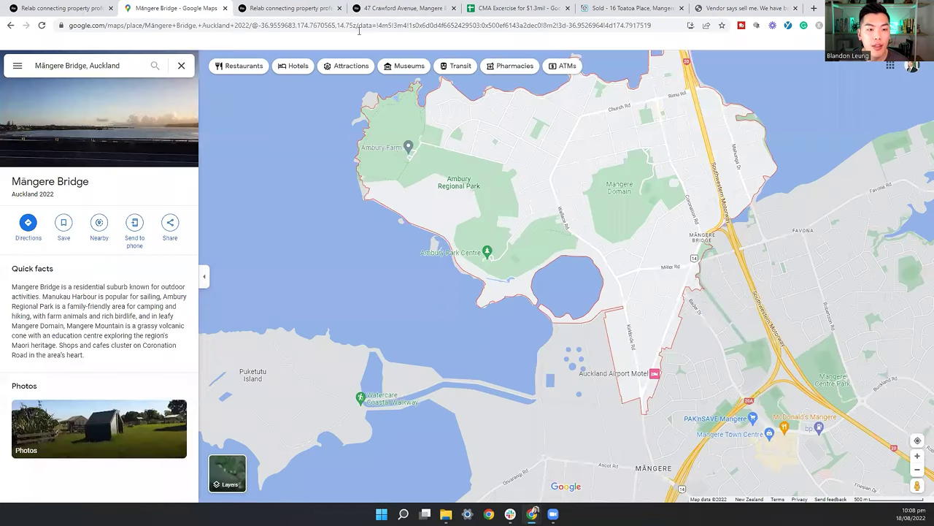
key(ctrl+Tab)
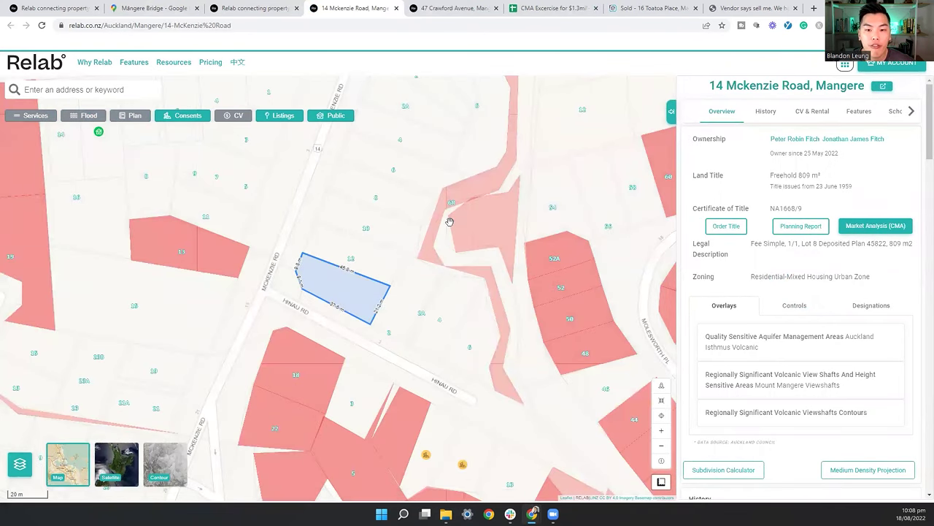
click(642, 8)
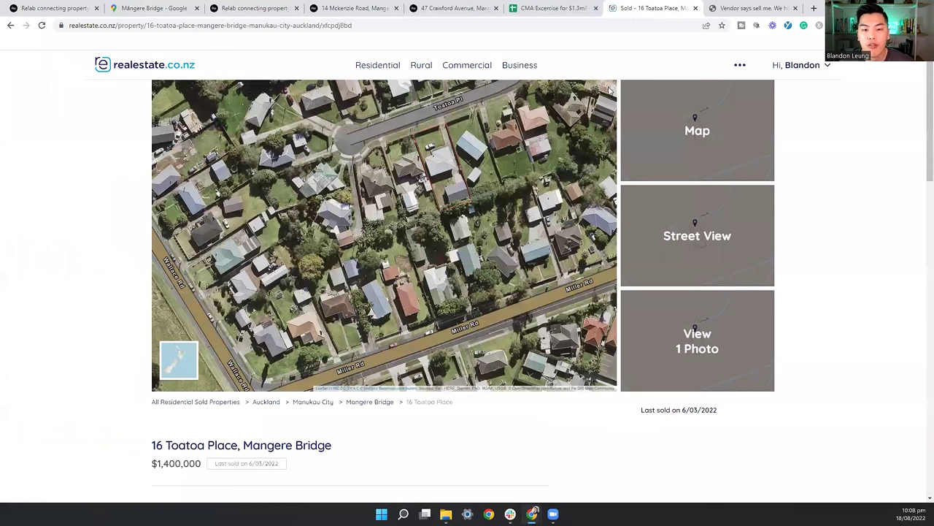
Step: Browse the photo gallery of the $1,390,000 Bridge Realty sold listing
key(ctrl+Tab)
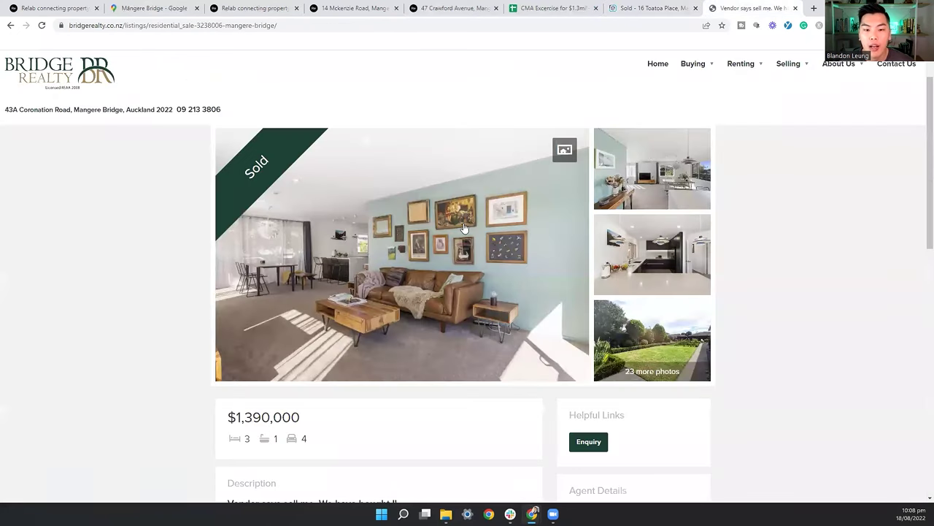
scroll(643, 226, down, 1)
click(642, 229)
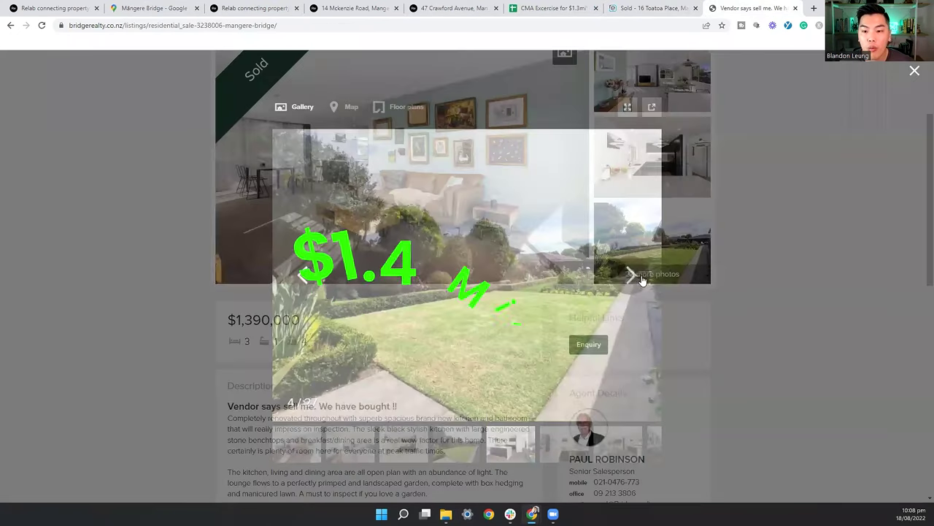
click(630, 276)
click(630, 276)
click(630, 276)
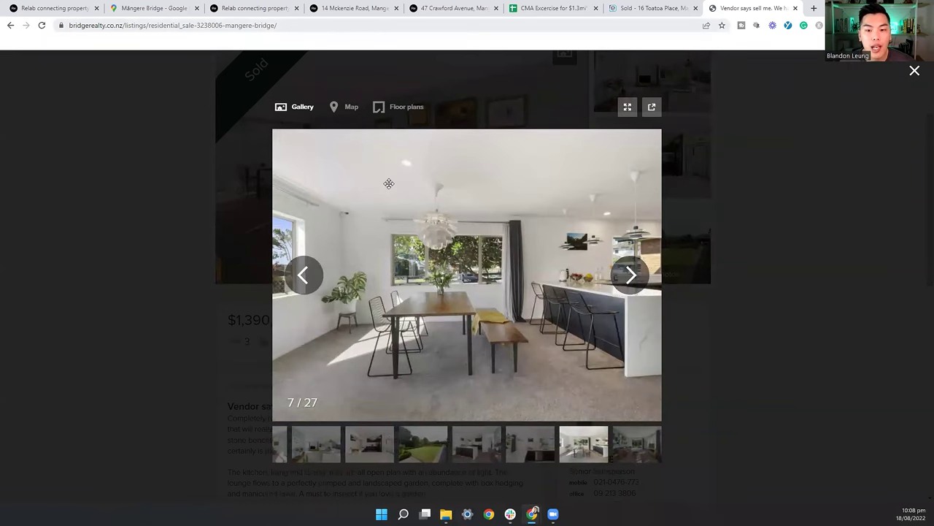
key(Escape)
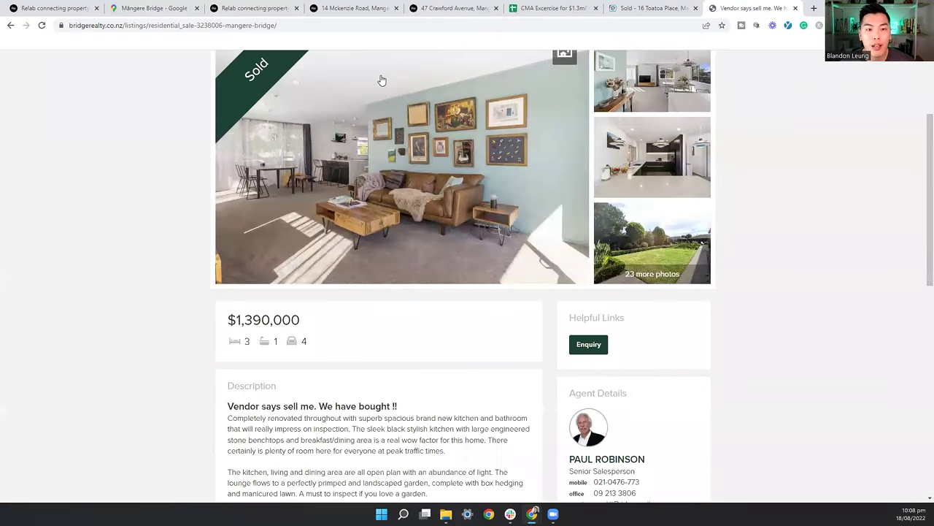
Step: Load homes.co.nz in a new browser tab
click(812, 8)
text(homes.co.nz)
key(Return)
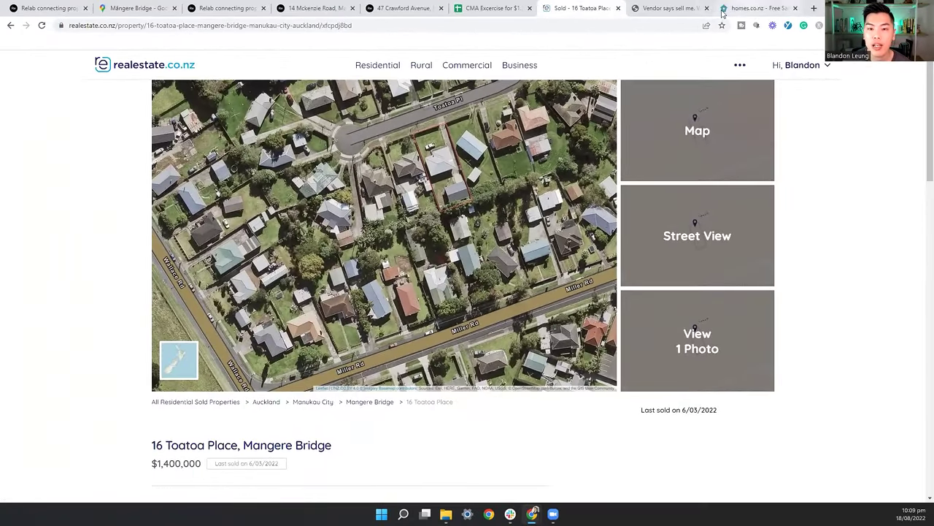
Step: Search homes.co.nz Find Agents for the location 'mangere bridge'
click(683, 11)
click(162, 67)
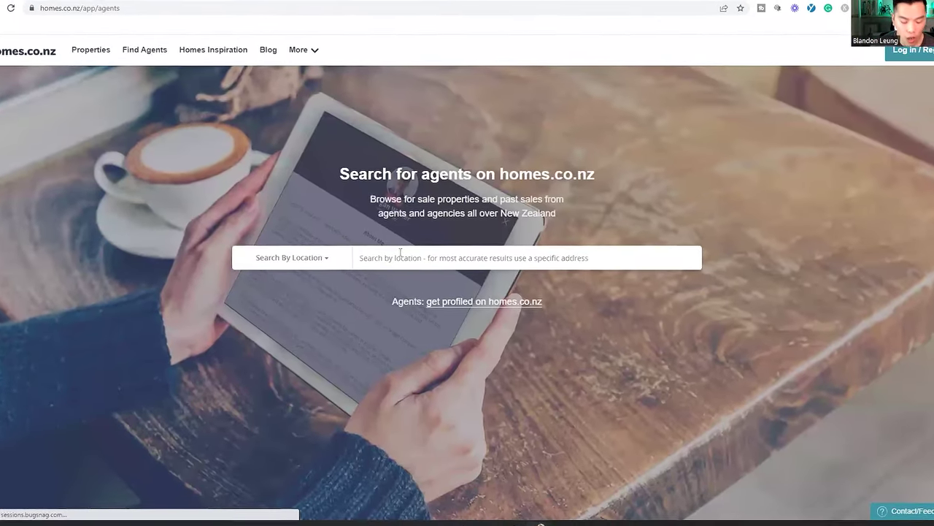
click(400, 252)
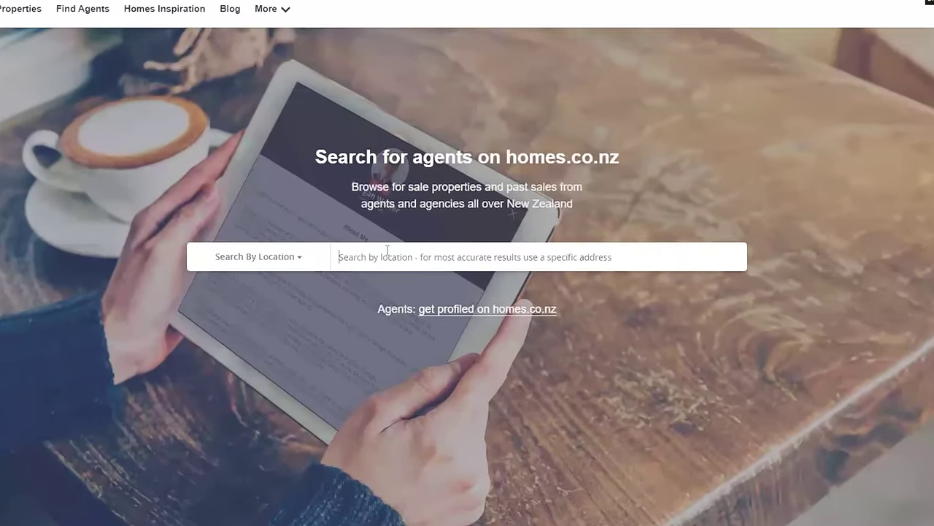
text(ma)
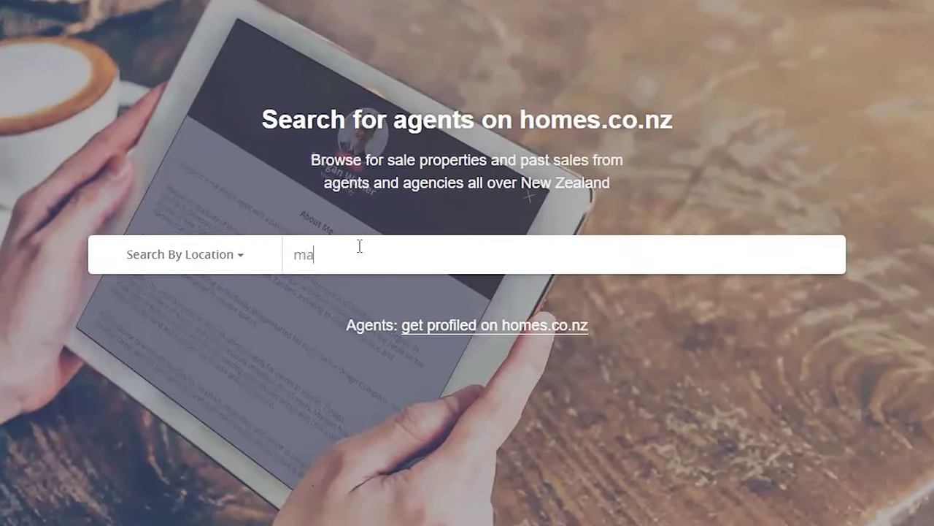
text(ng)
key(BackSpace)
text(ngere)
key(Delete)
key(Delete)
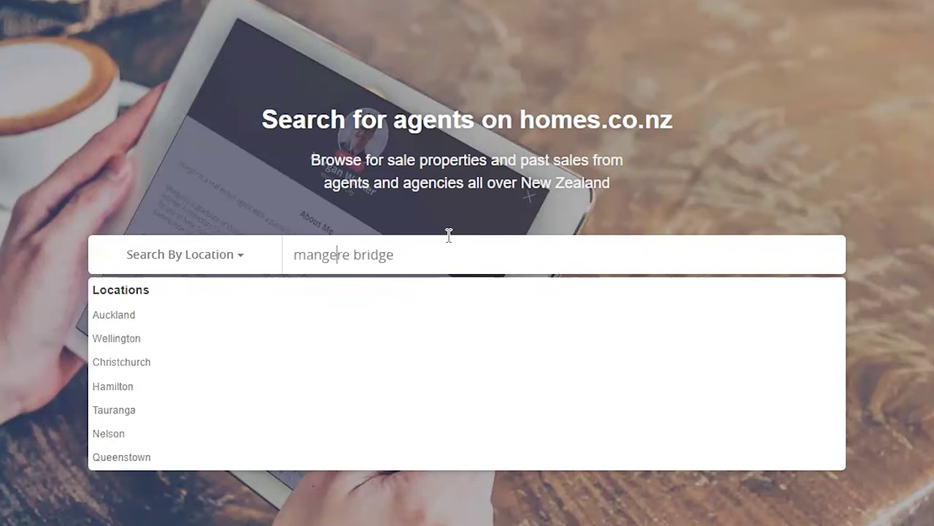
key(Return)
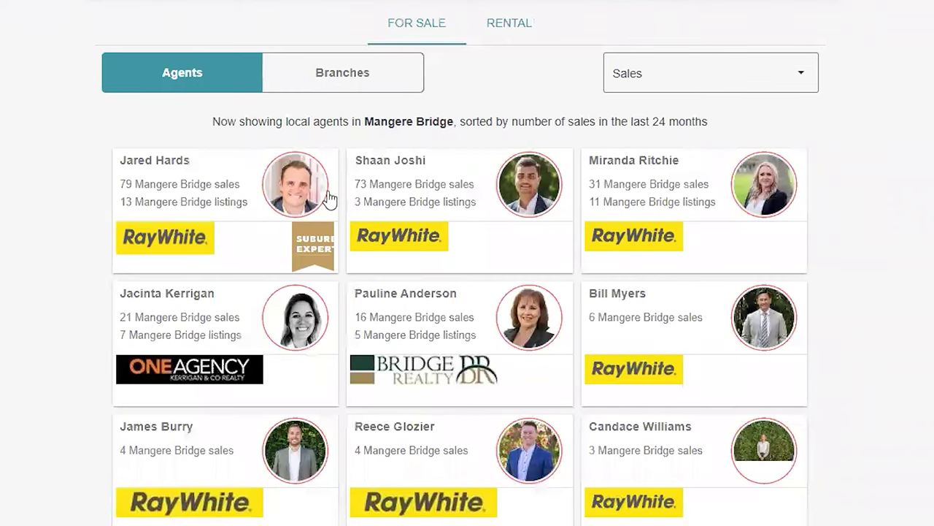
Step: Keep the agent results sorted by Sales over the last 24 months
scroll(378, 173, down, 8)
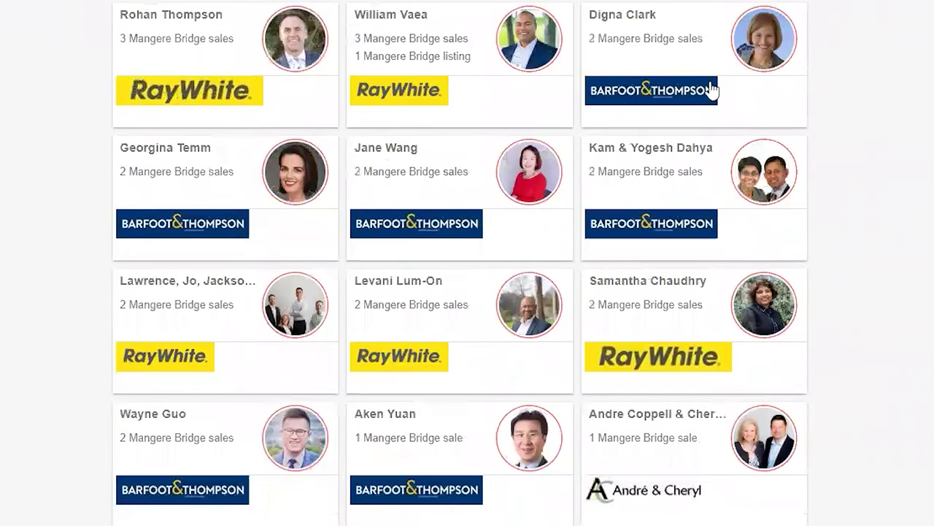
scroll(709, 90, up, 7)
scroll(715, 77, up, 1)
click(719, 57)
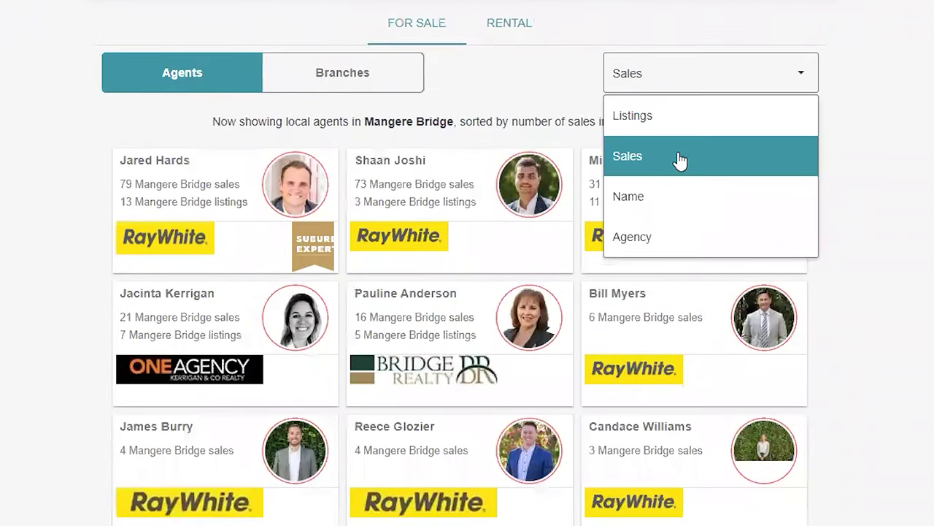
click(679, 160)
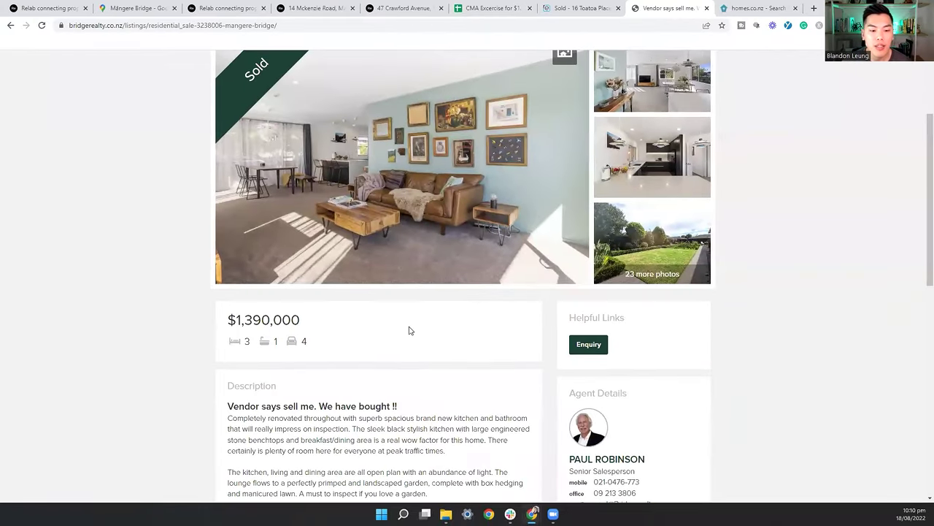
Step: Read the Bridge Realty listing description, then return to the Mangere Bridge agent rankings
scroll(409, 328, down, 2)
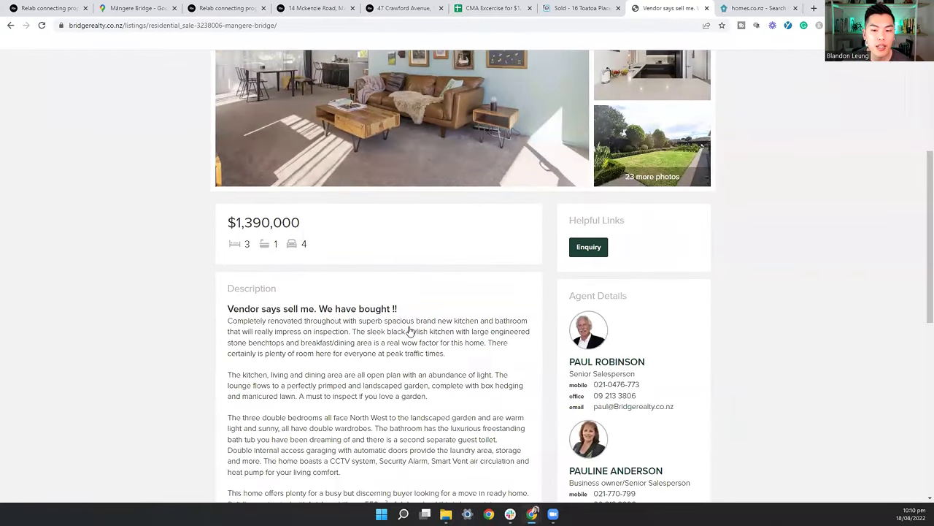
scroll(409, 328, up, 4)
click(583, 8)
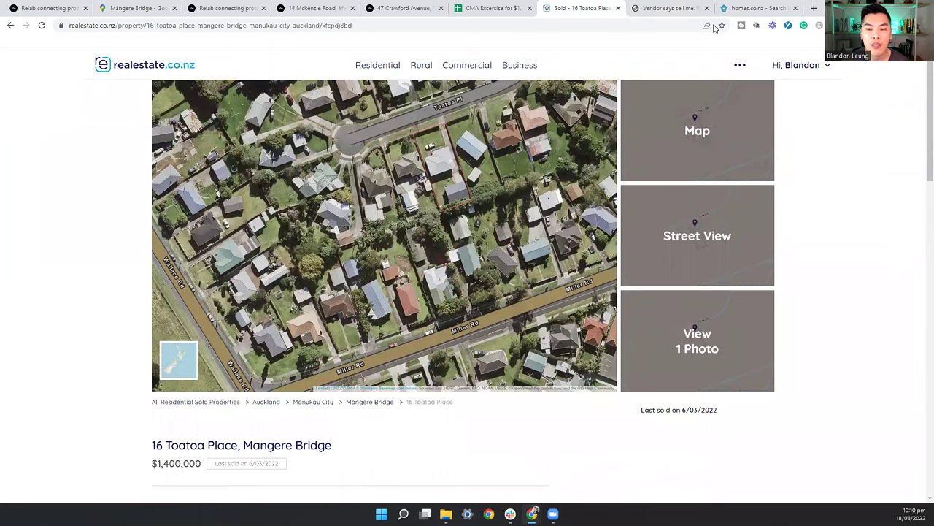
click(752, 8)
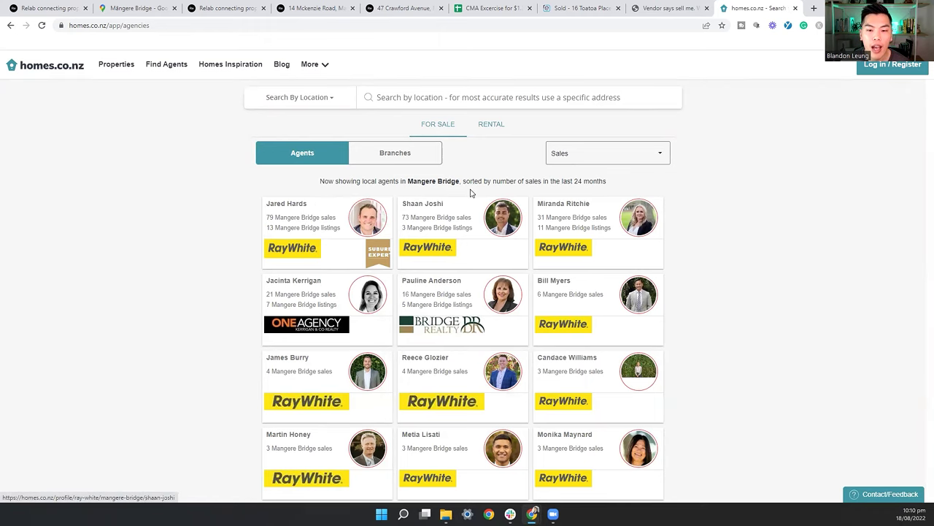
scroll(599, 167, down, 1)
scroll(629, 167, down, 5)
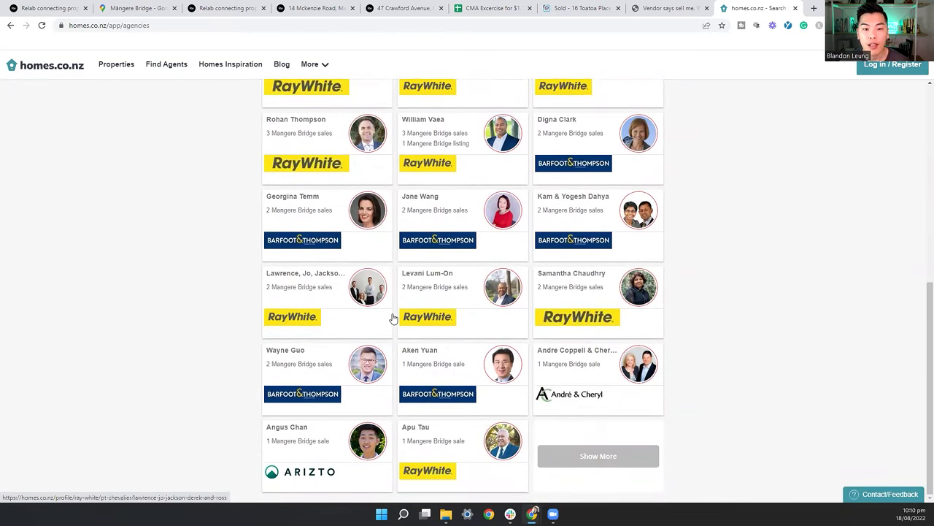
scroll(381, 316, up, 5)
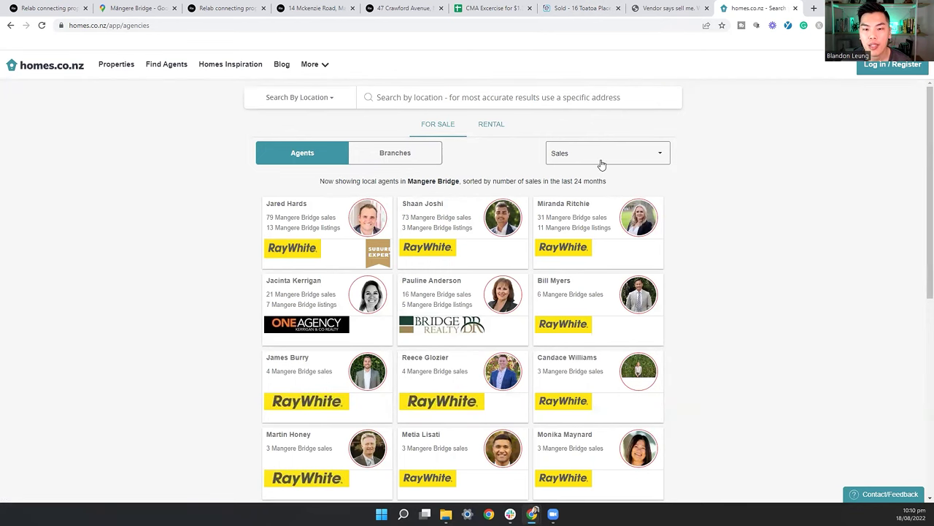
key(ctrl+3)
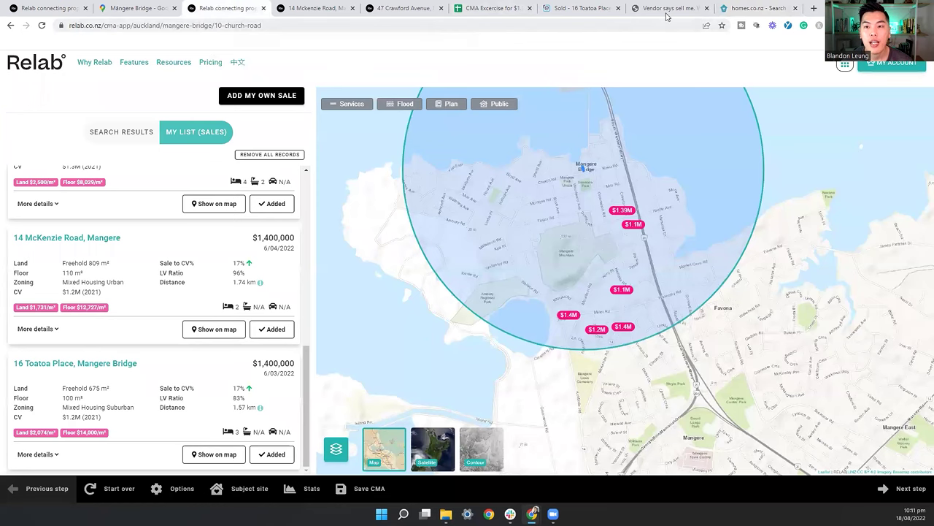
click(754, 8)
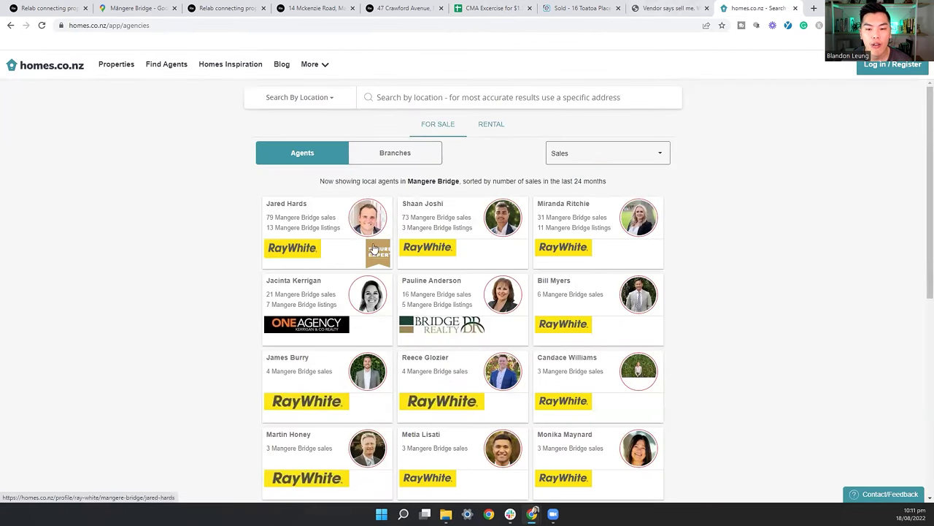
scroll(605, 162, down, 5)
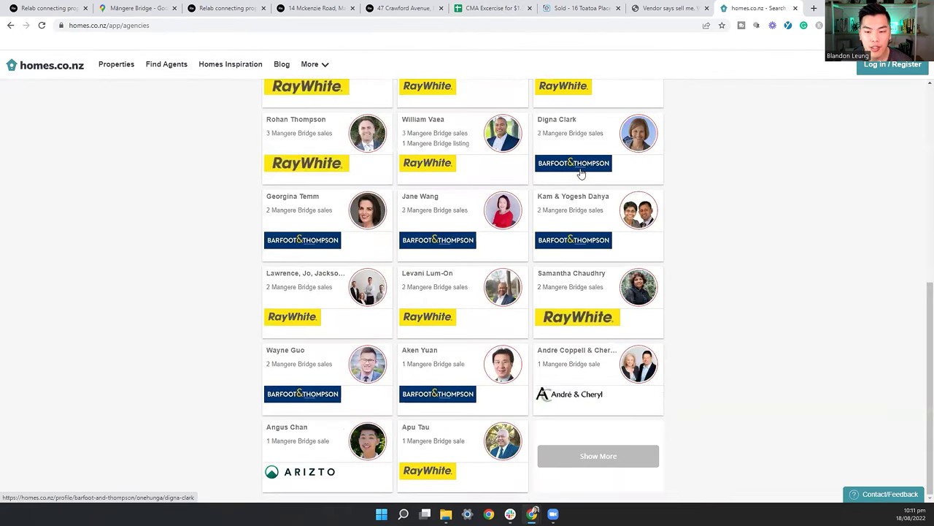